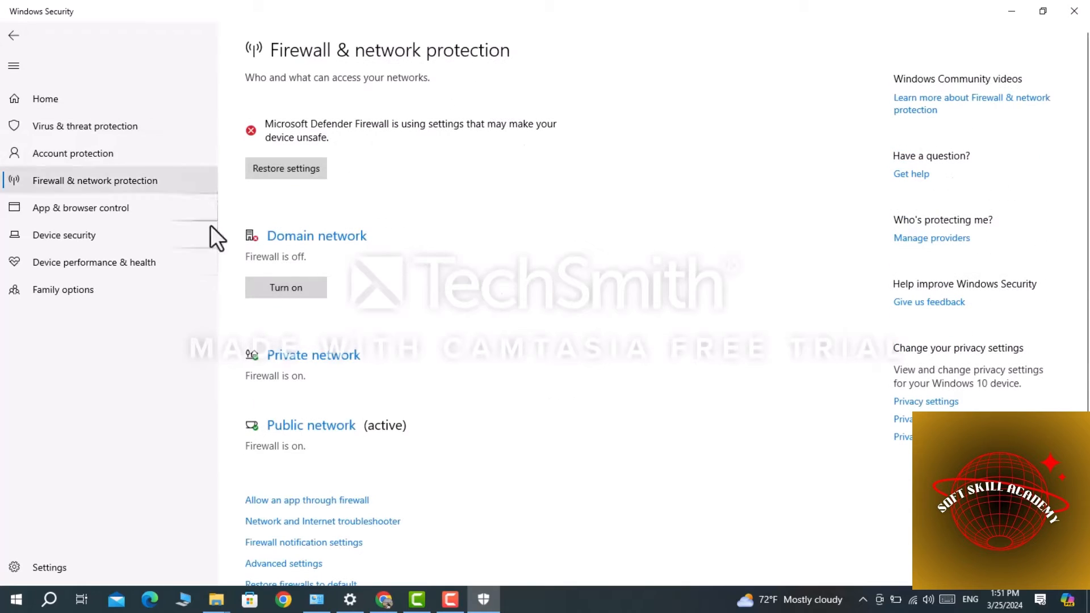
Turn off Microsoft Defender Firewall for the private network and return to the firewall overview
left_click(307, 360)
left_click(267, 281)
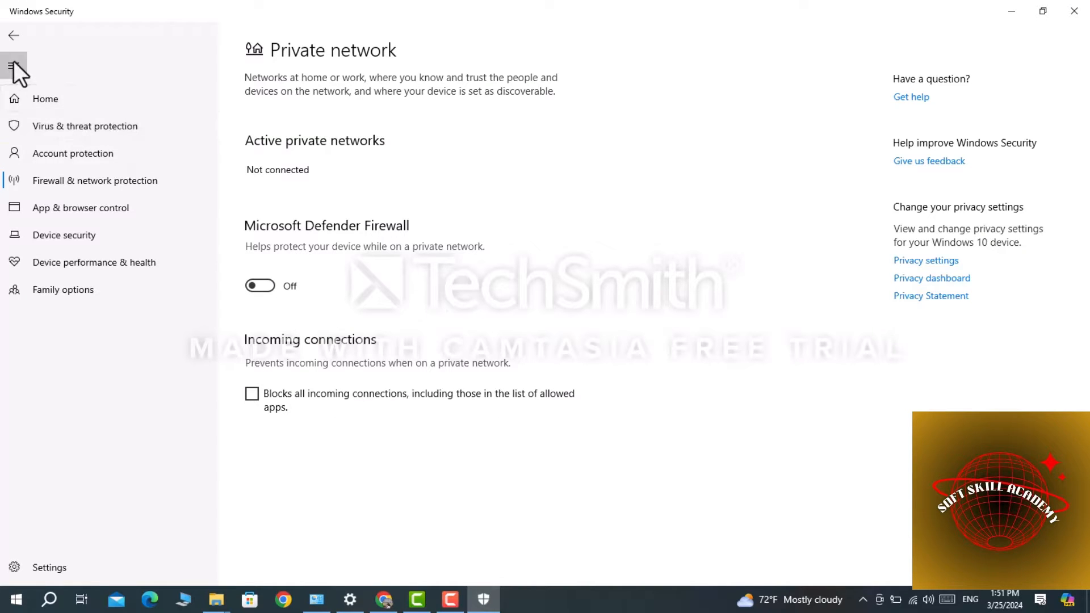
left_click(14, 43)
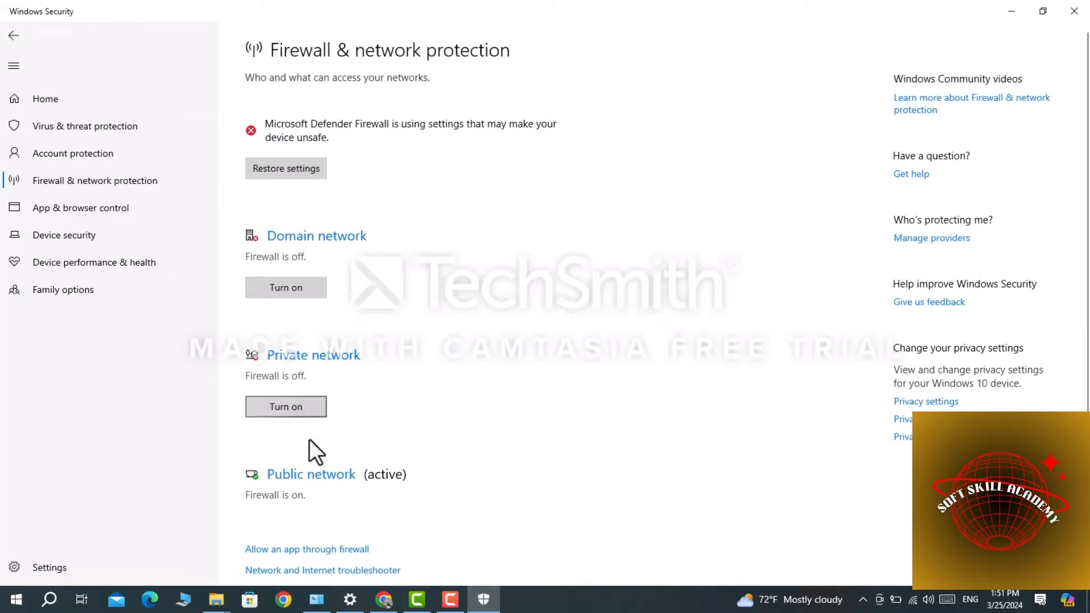
Turn off Microsoft Defender Firewall for the public network and minimize the security window
left_click(320, 476)
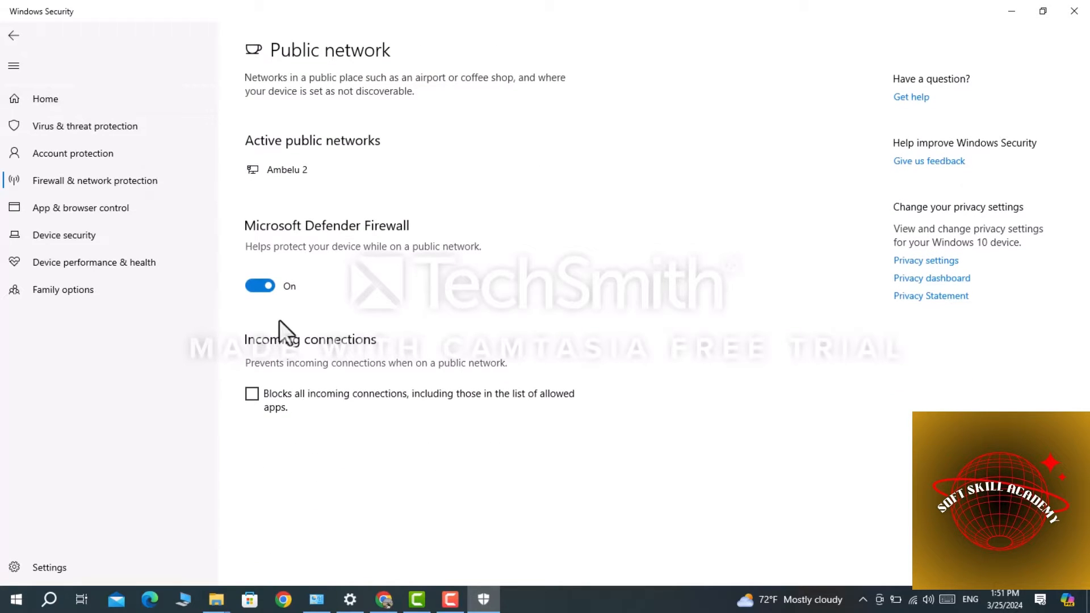
left_click(273, 291)
left_click(274, 291)
left_click(273, 292)
left_click(262, 285)
left_click(261, 286)
left_click(995, 3)
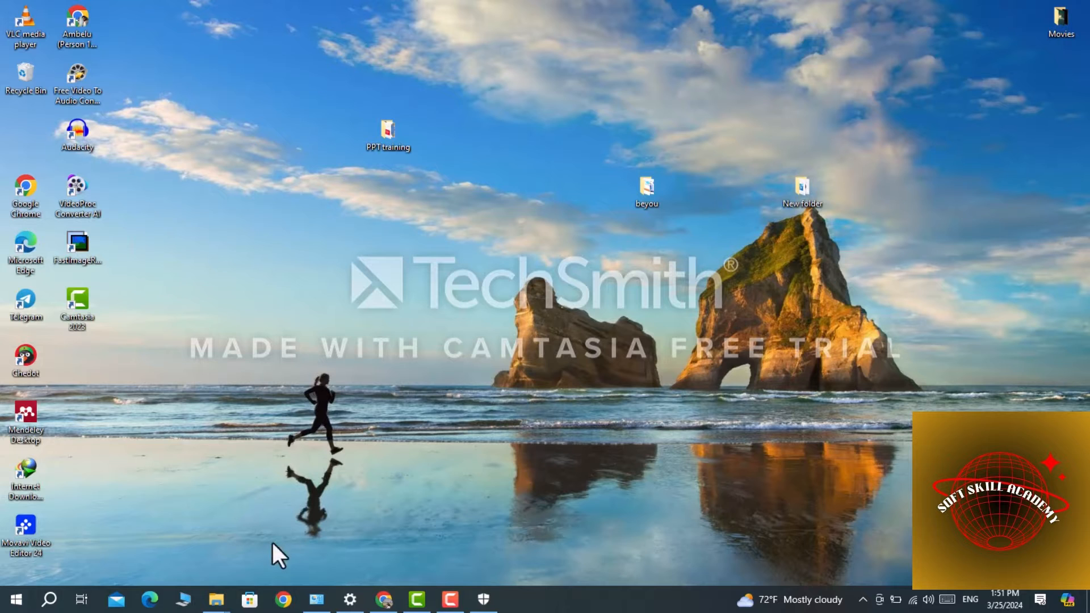
Switch to the File Explorer window showing This PC and open the Catia V5 R21 folder on New Volume (E:)
mouse_move(216, 599)
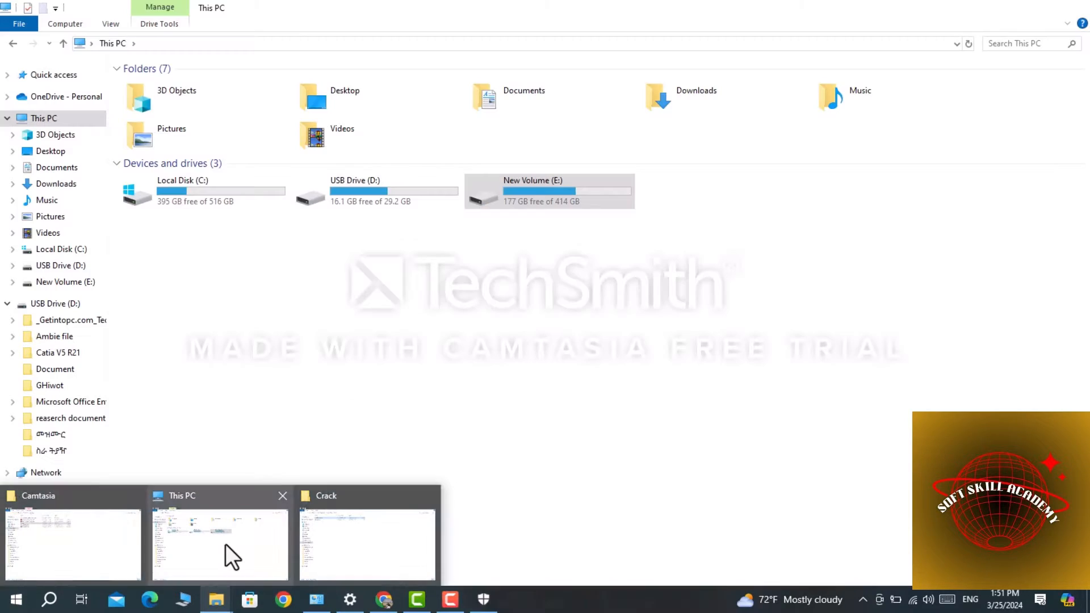
left_click(226, 544)
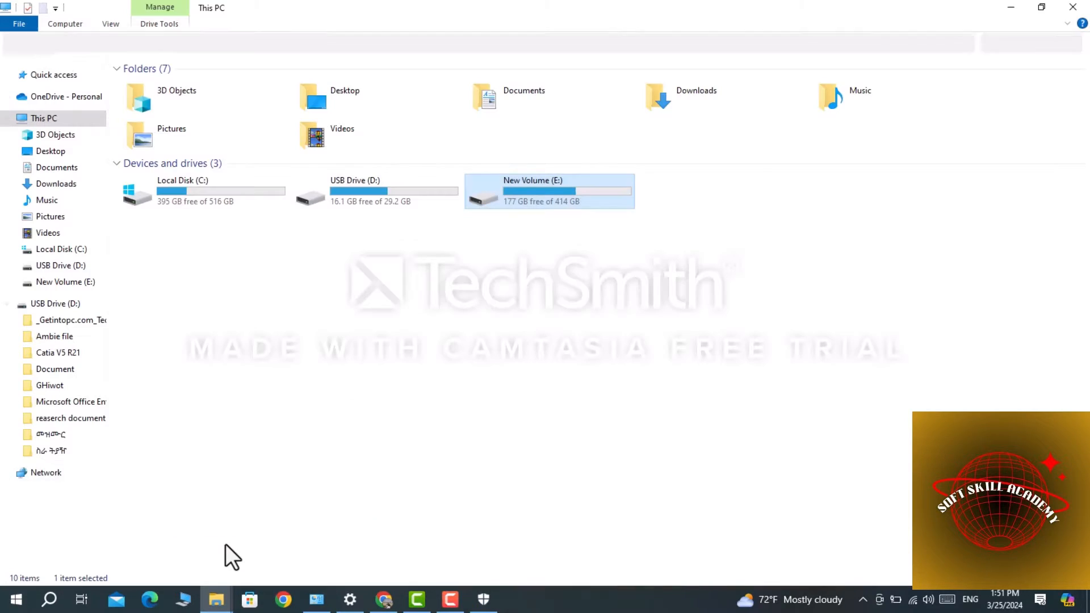
double_click(529, 199)
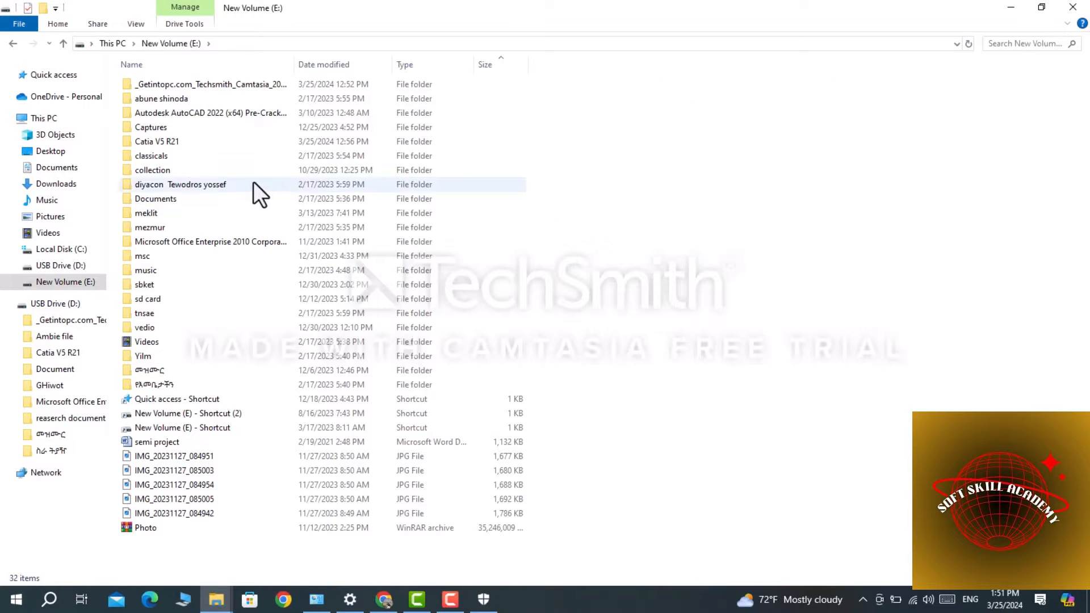
double_click(268, 147)
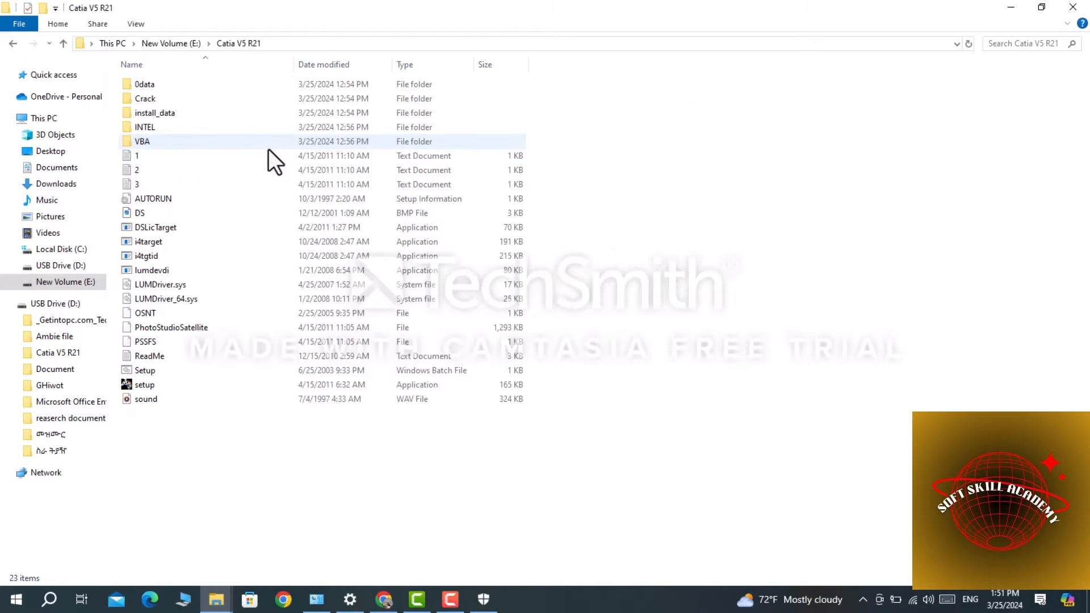
Run the setup application in the Catia V5 R21 folder as administrator
left_click(178, 384)
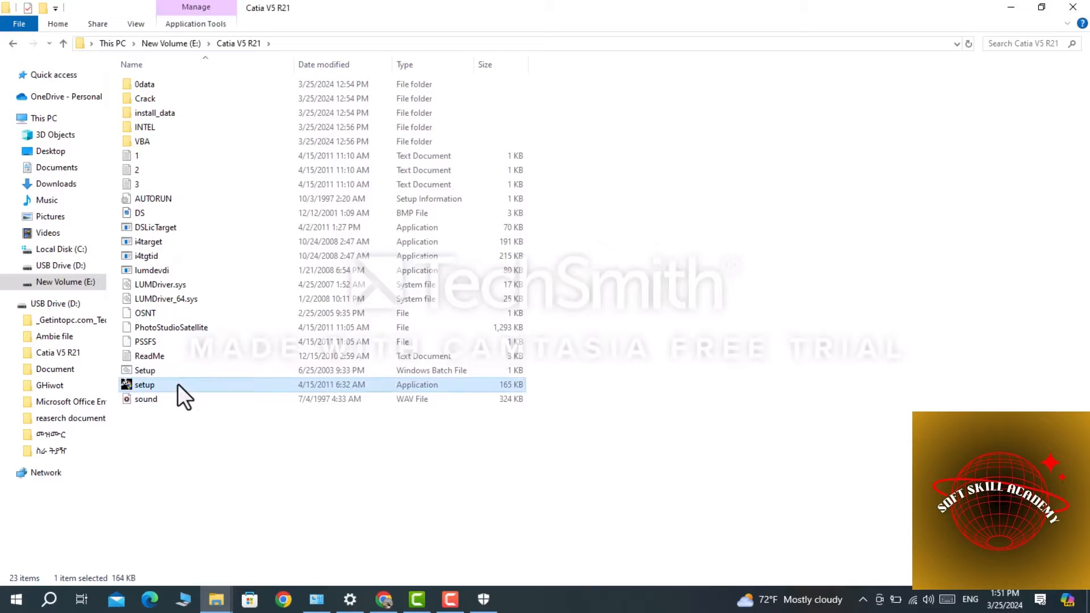
right_click(178, 384)
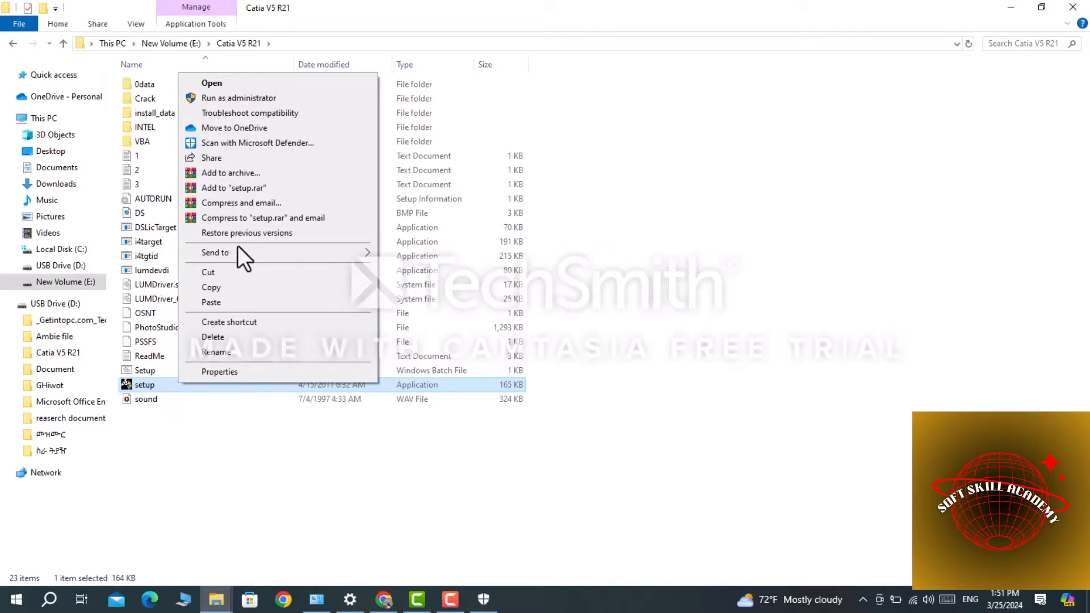
left_click(267, 101)
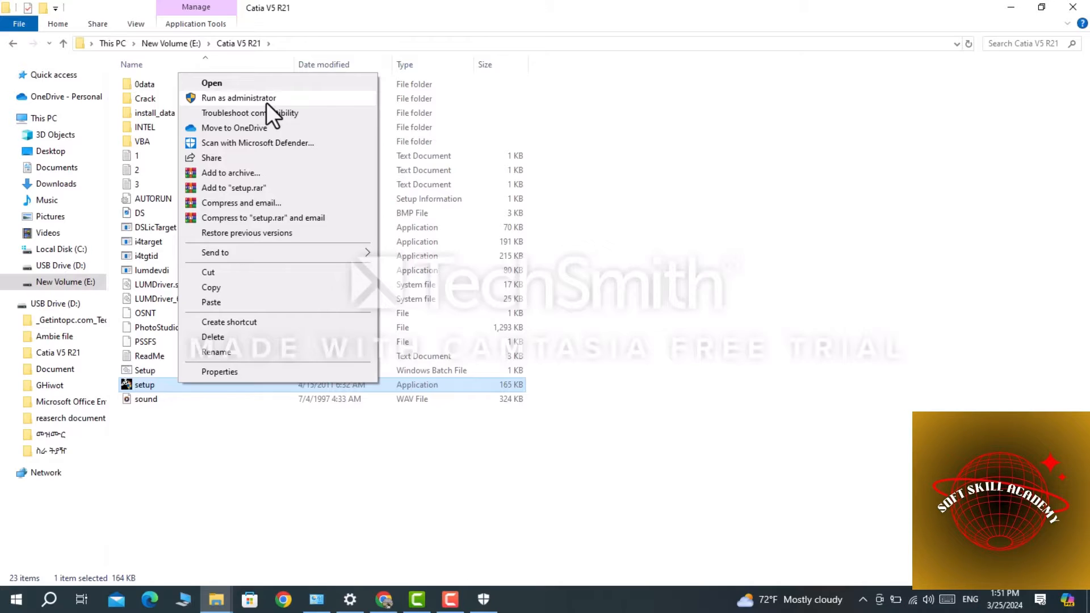
left_click(267, 99)
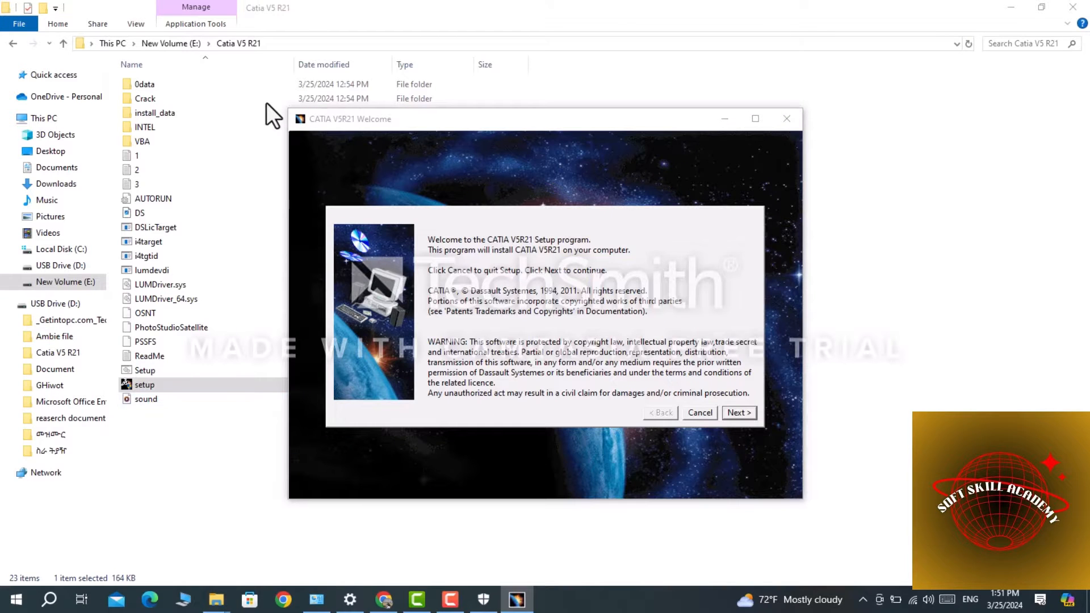
Proceed past the welcome page and accept the destination folder C:\Program Files (x86)\Dassault Systemes\B21, agreeing to create it
left_click(730, 429)
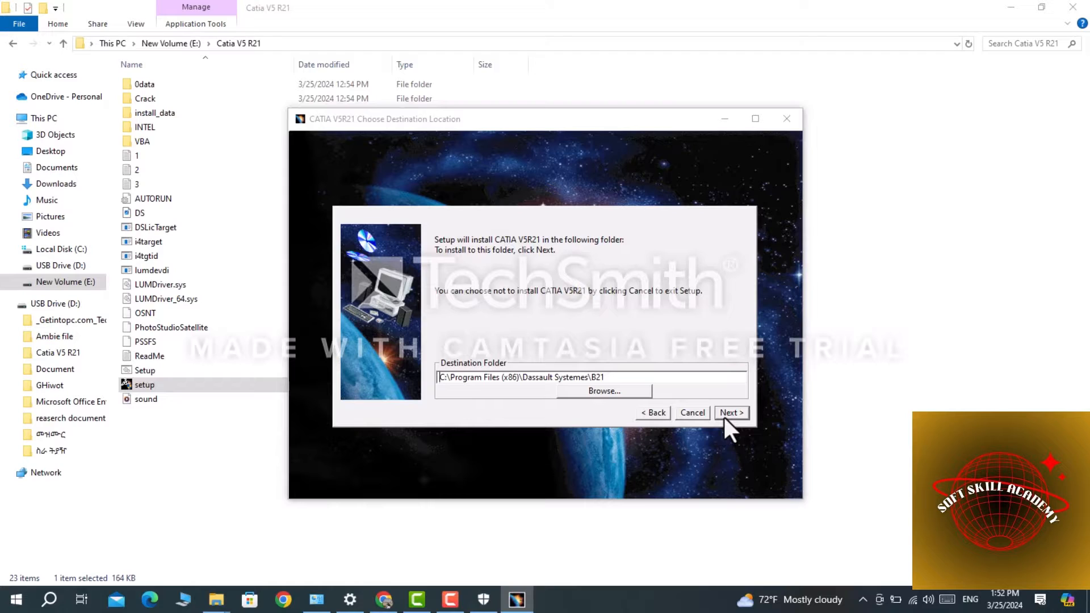
left_click(685, 587)
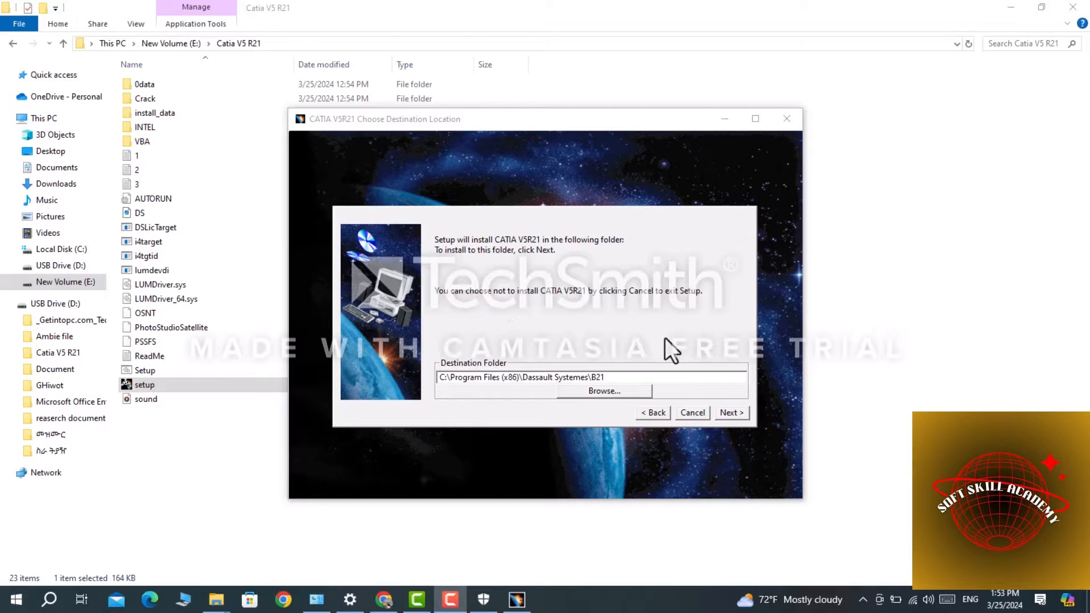
left_click(729, 416)
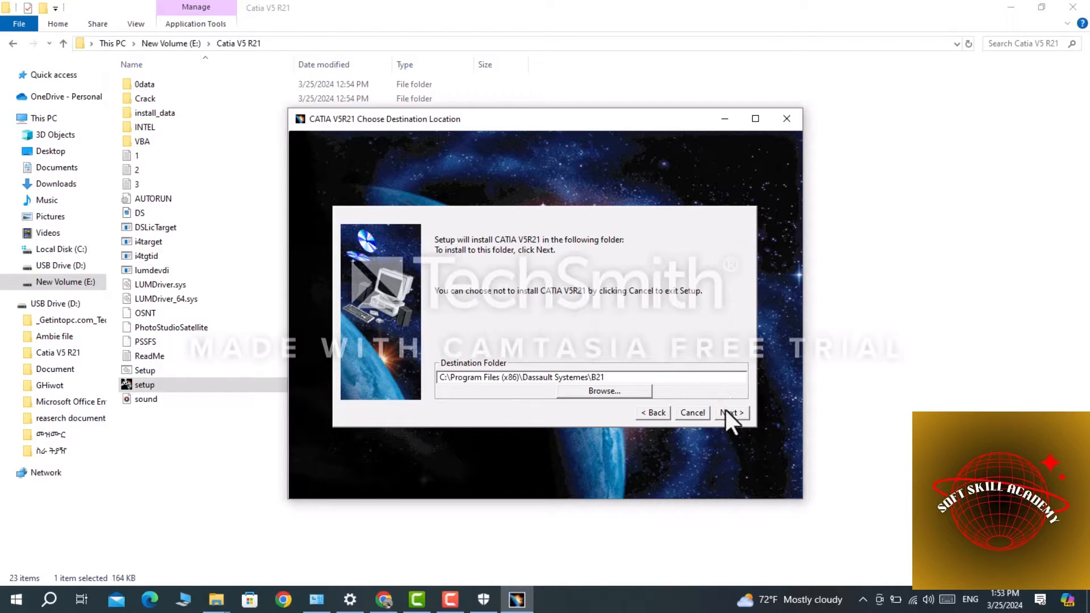
left_click(726, 411)
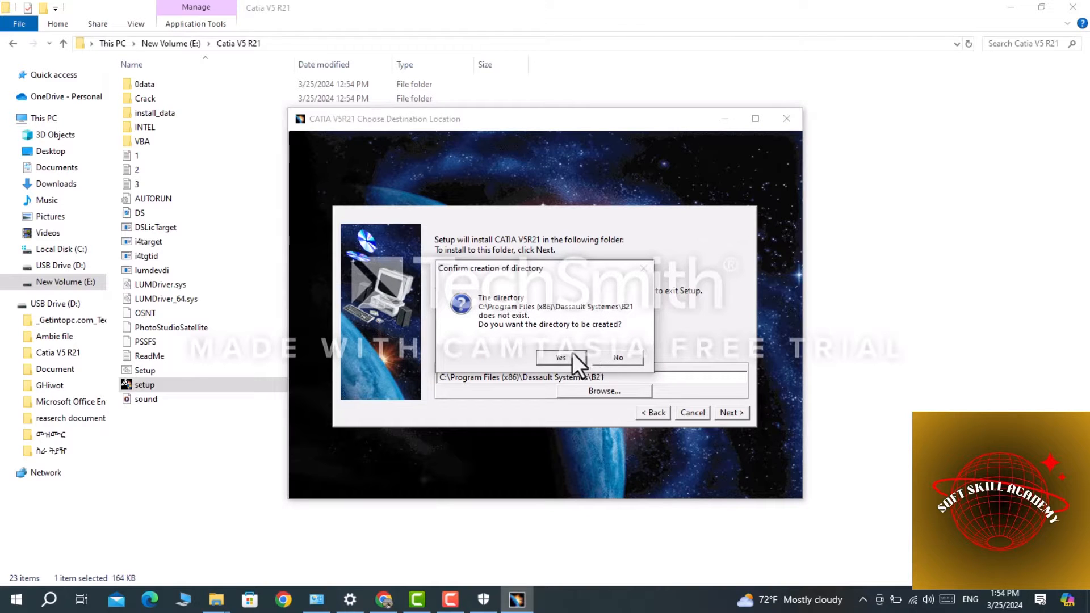
left_click(571, 353)
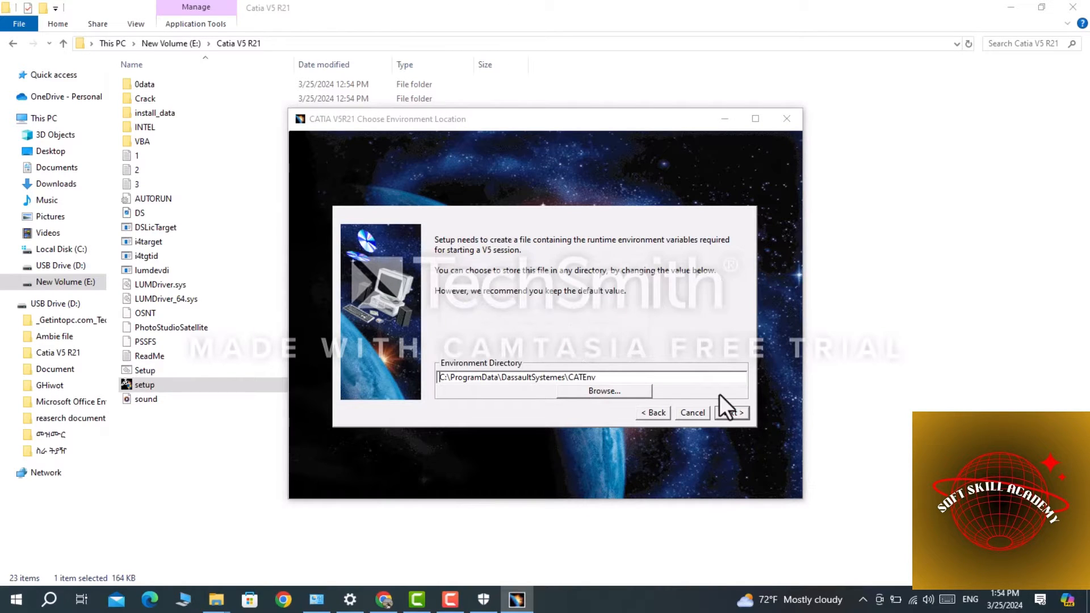
Accept and create the environment directory C:\ProgramData\DassaultSystemes\CATEnv, and keep the Complete setup type
left_click(728, 417)
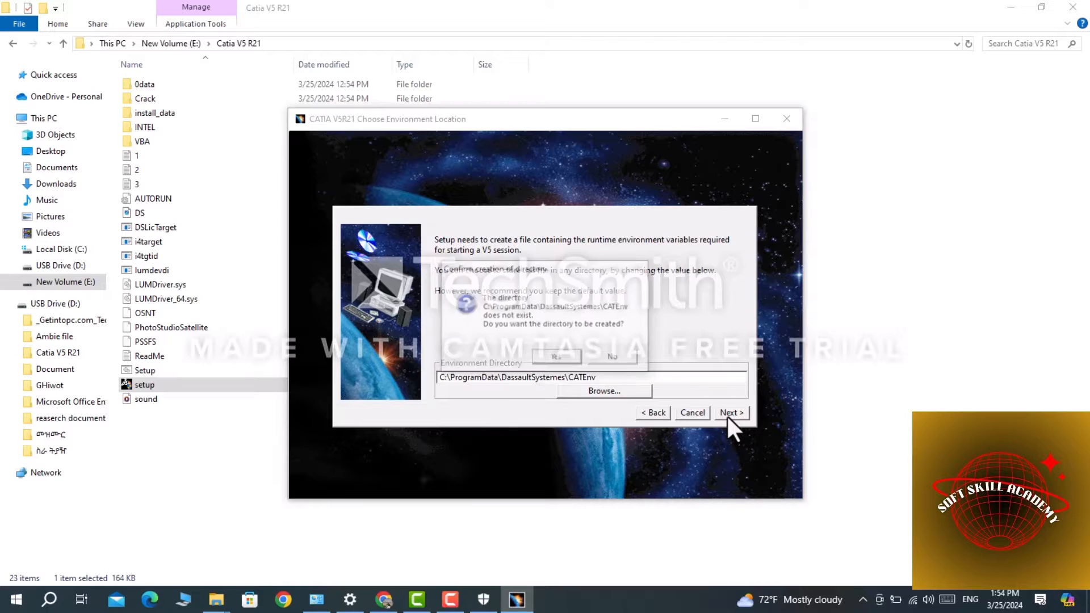
left_click(549, 361)
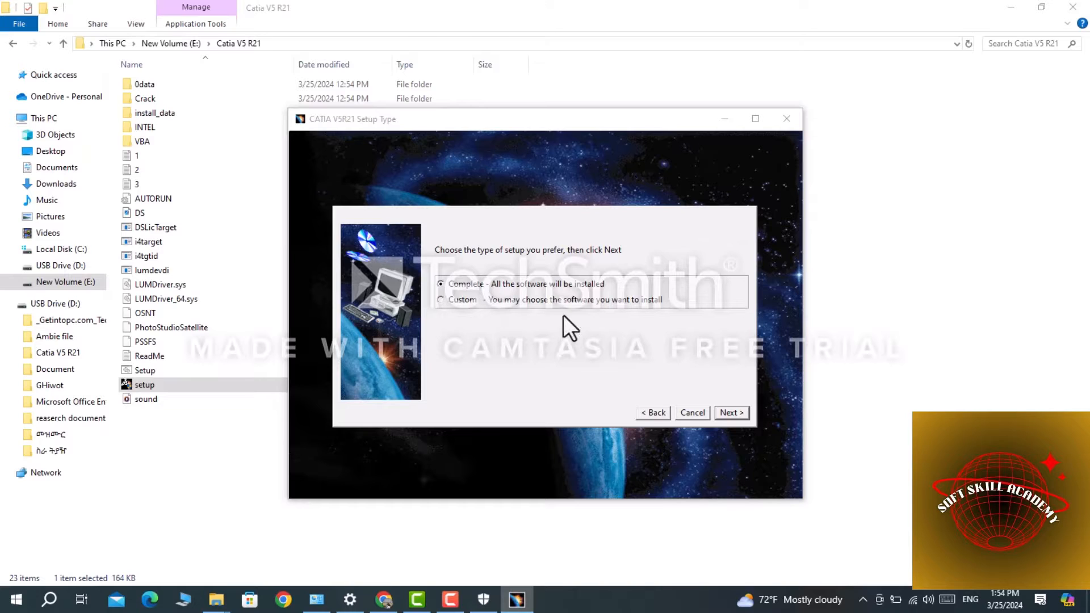
left_click(734, 411)
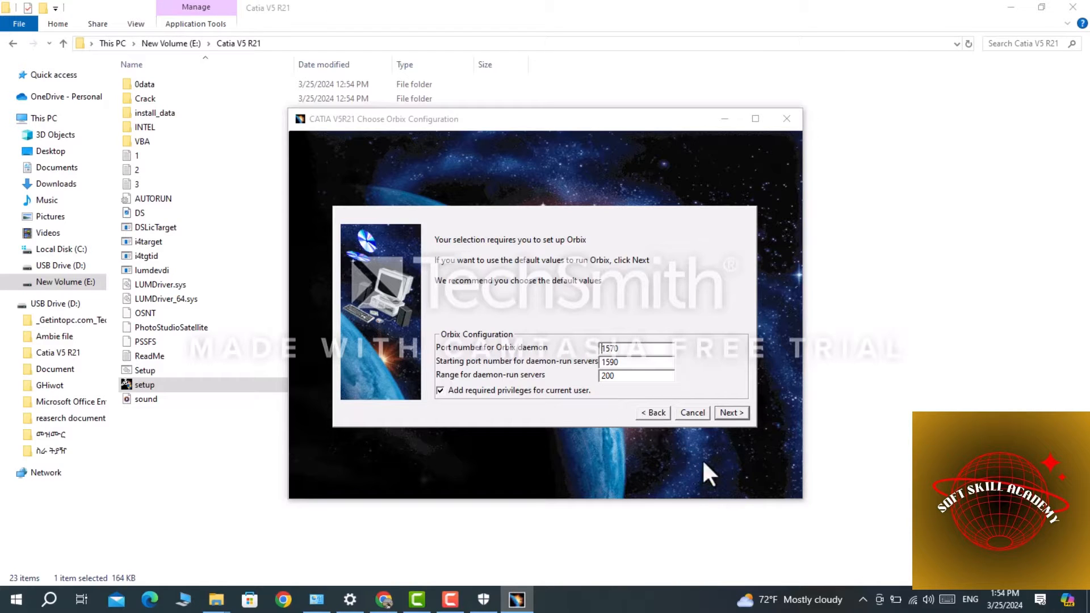
Accept the default Orbix configuration with ports 1570 and 1590 and range 200, and keep the default servers timeout
left_click(693, 594)
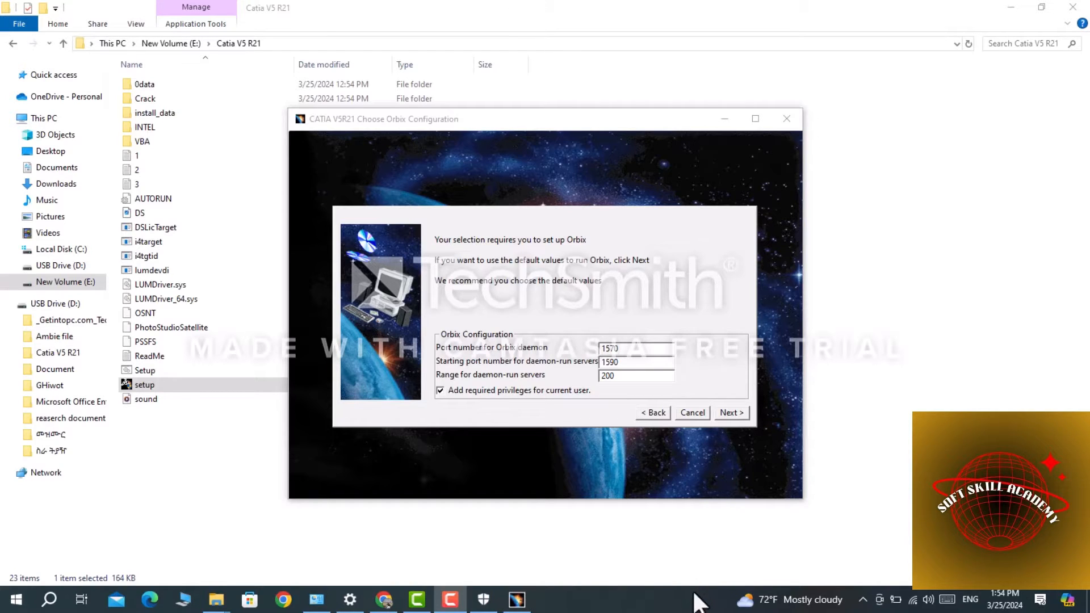
left_click(732, 412)
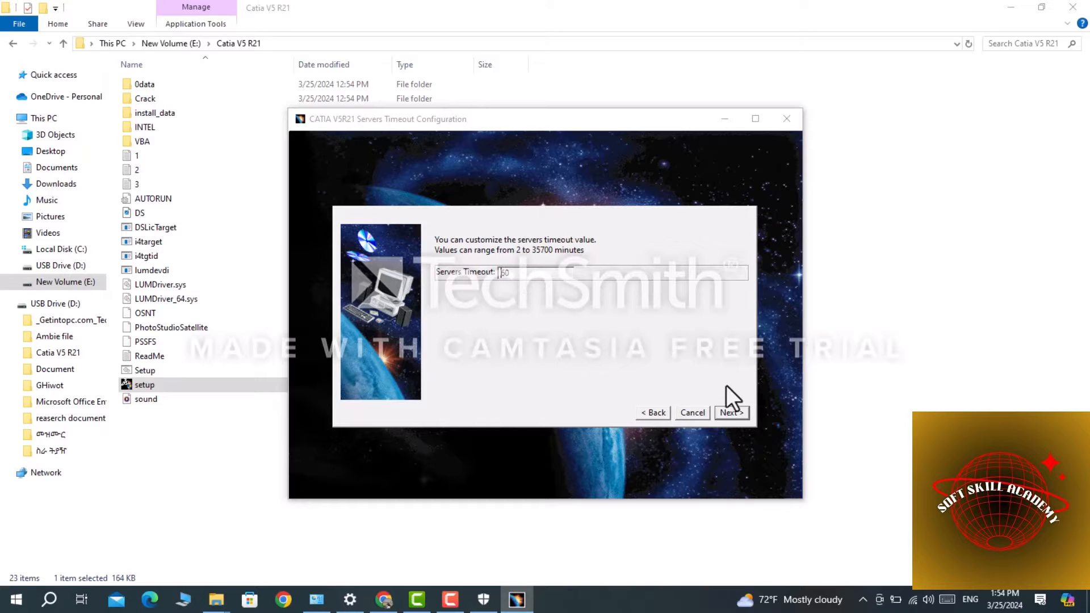
left_click(727, 408)
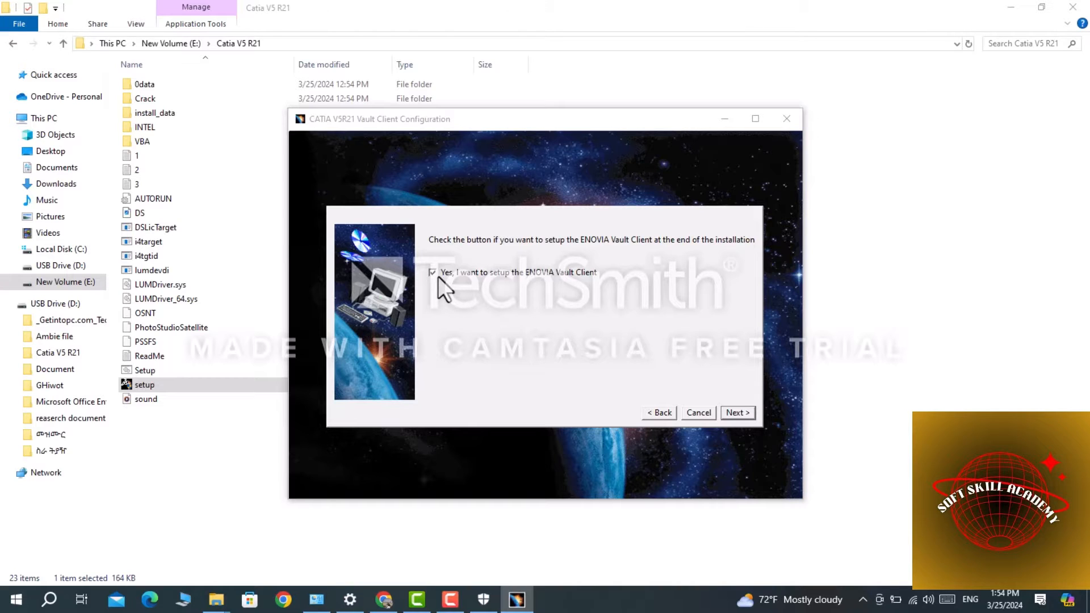
Enable ENOVIA Vault Client setup and accept the default communication ports 55555, 55556 and 55557
left_click(729, 407)
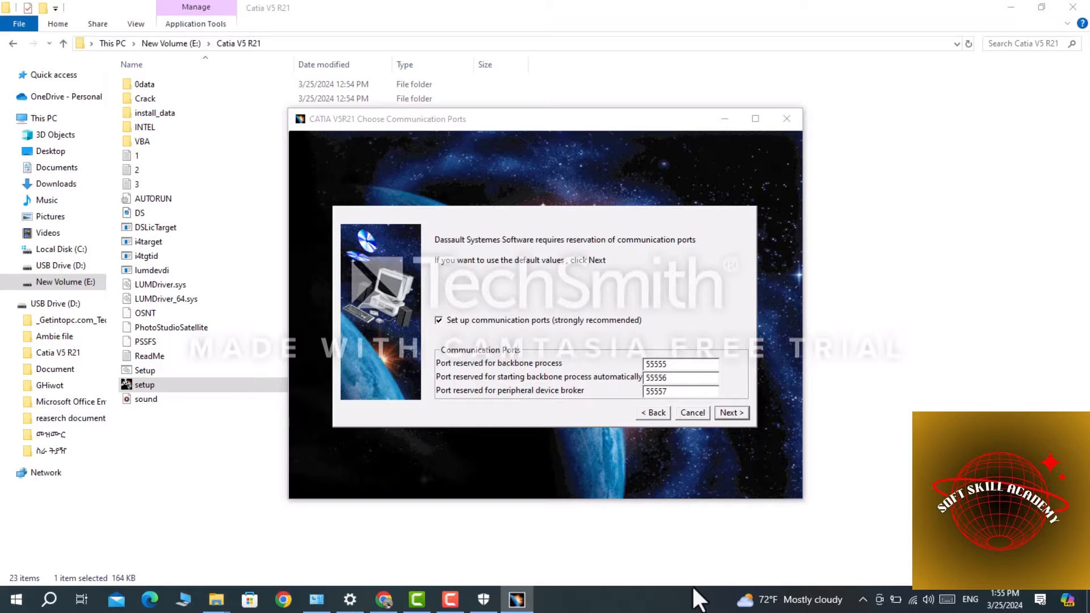
left_click(729, 412)
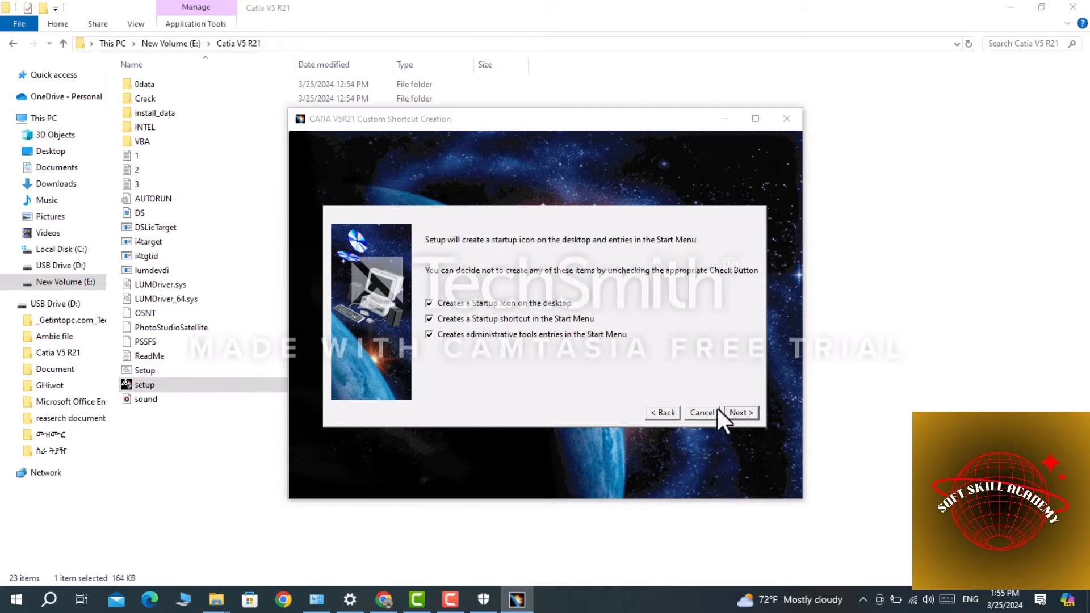
Keep the desktop icon and both Start Menu shortcut options enabled, and choose to install the Online Documentation
left_click(728, 411)
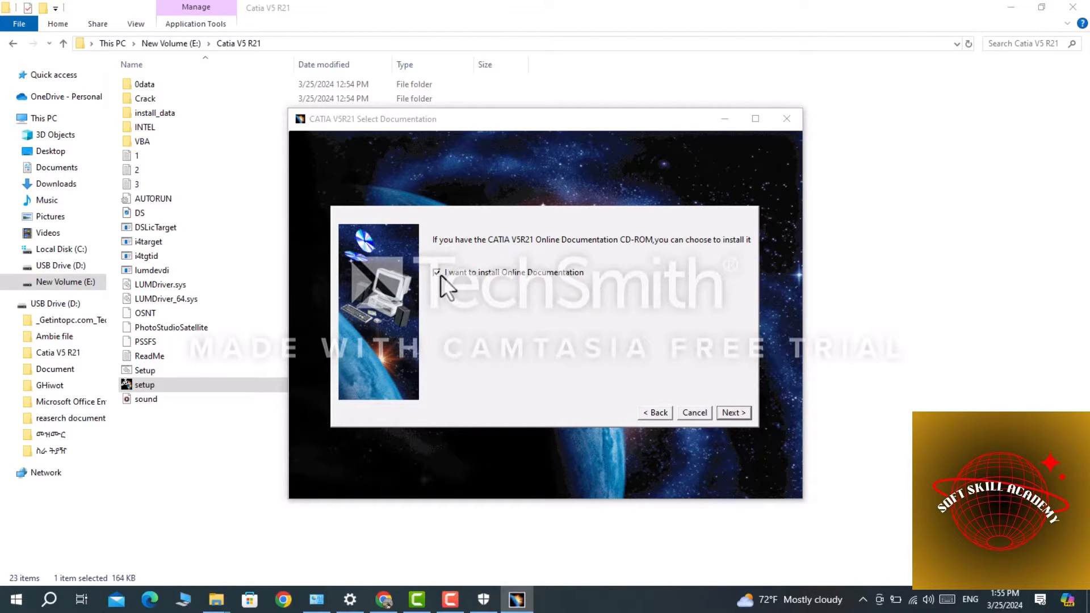
left_click(735, 412)
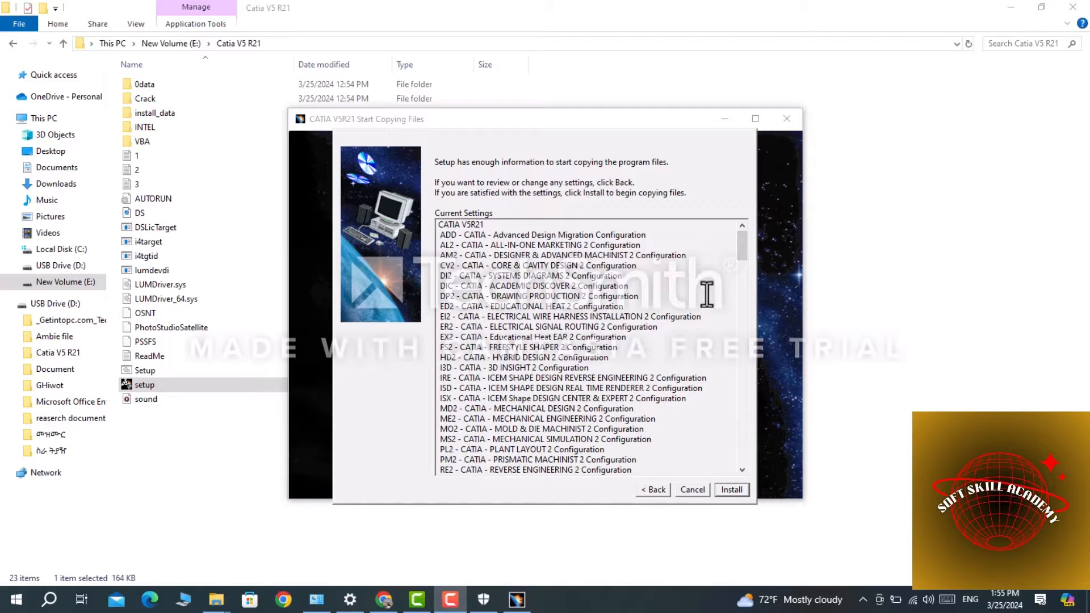
Review the list of CATIA configurations and products in the current settings and start the installation
left_click(741, 256)
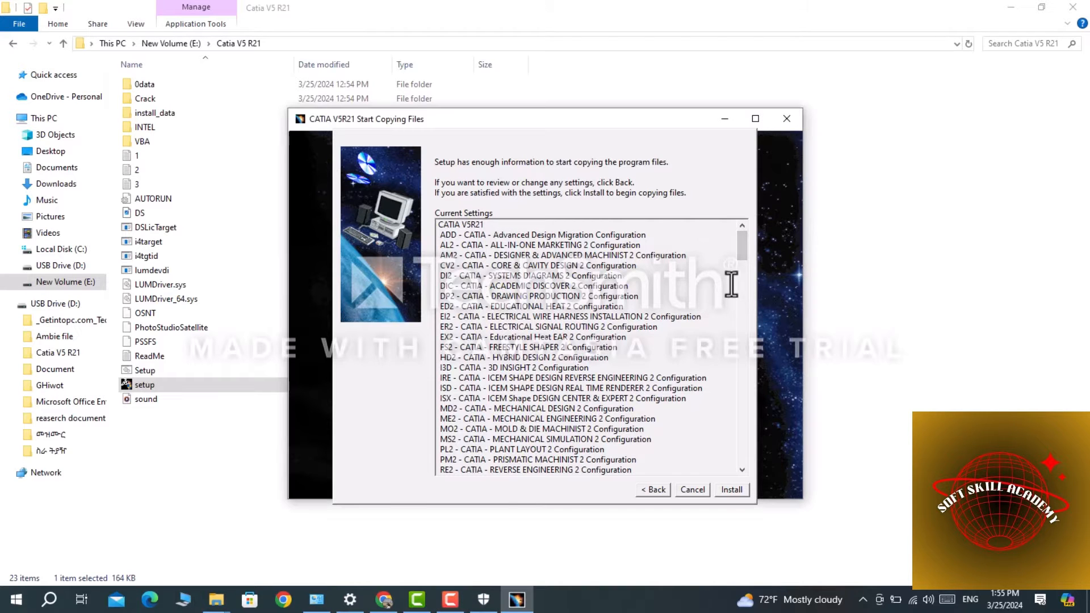
left_click_drag(741, 254, 744, 343)
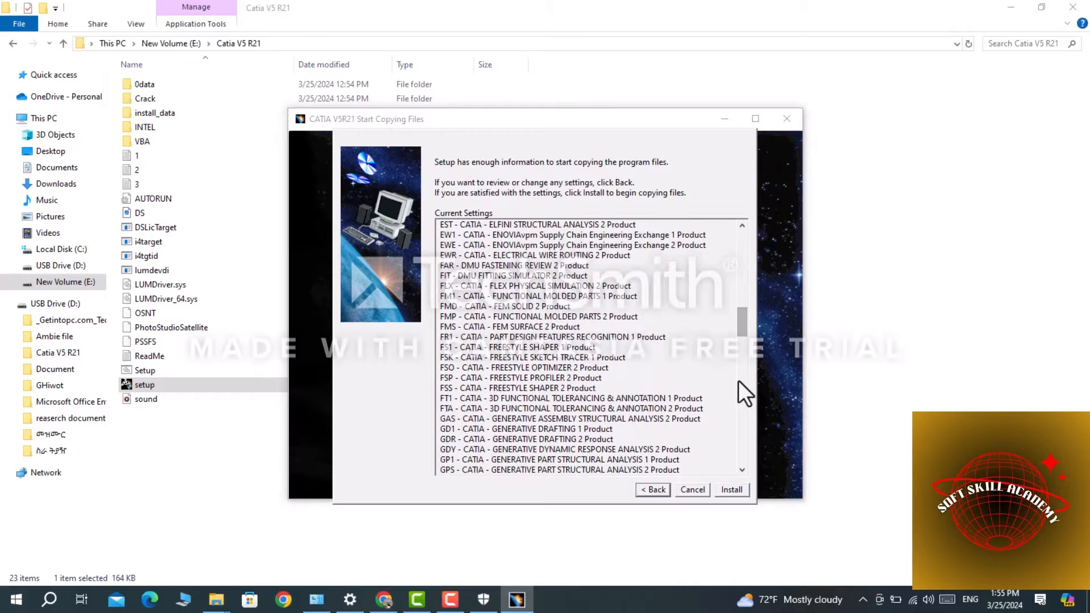
left_click_drag(744, 326, 741, 253)
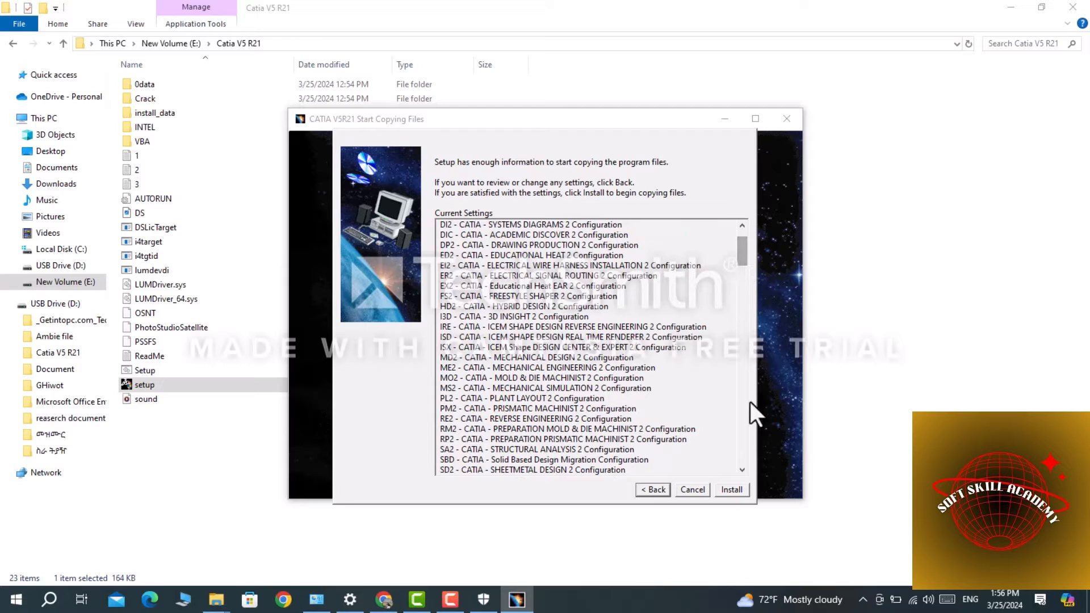
left_click(730, 490)
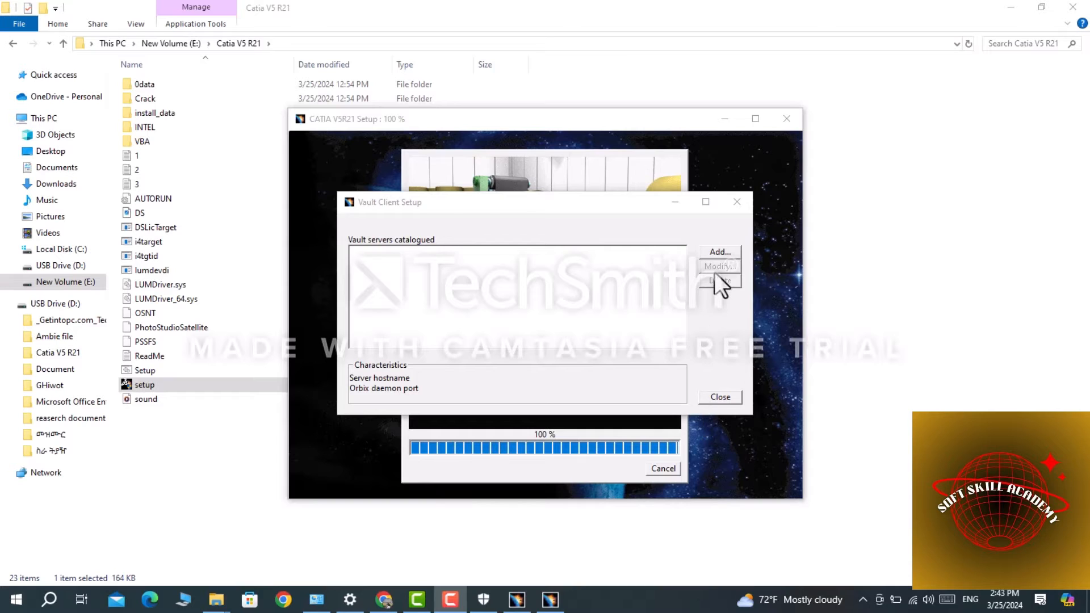
Catalogue a vault server with alias ENOVIAVaultServer, the default hostname and Orbix daemon port 1570, and close Vault Client Setup
left_click(716, 254)
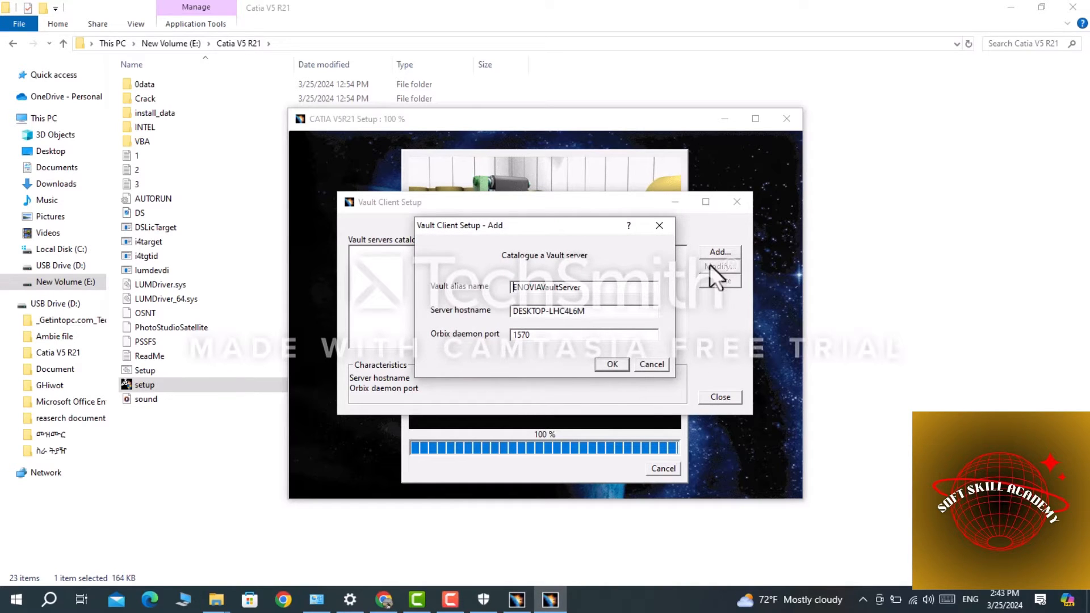
left_click(612, 364)
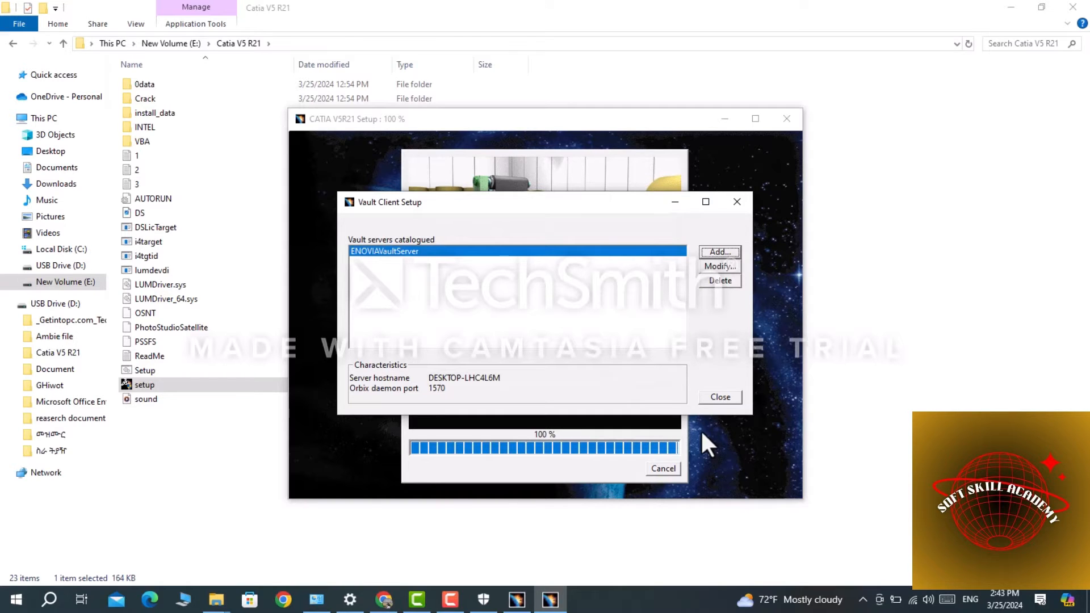
left_click(713, 400)
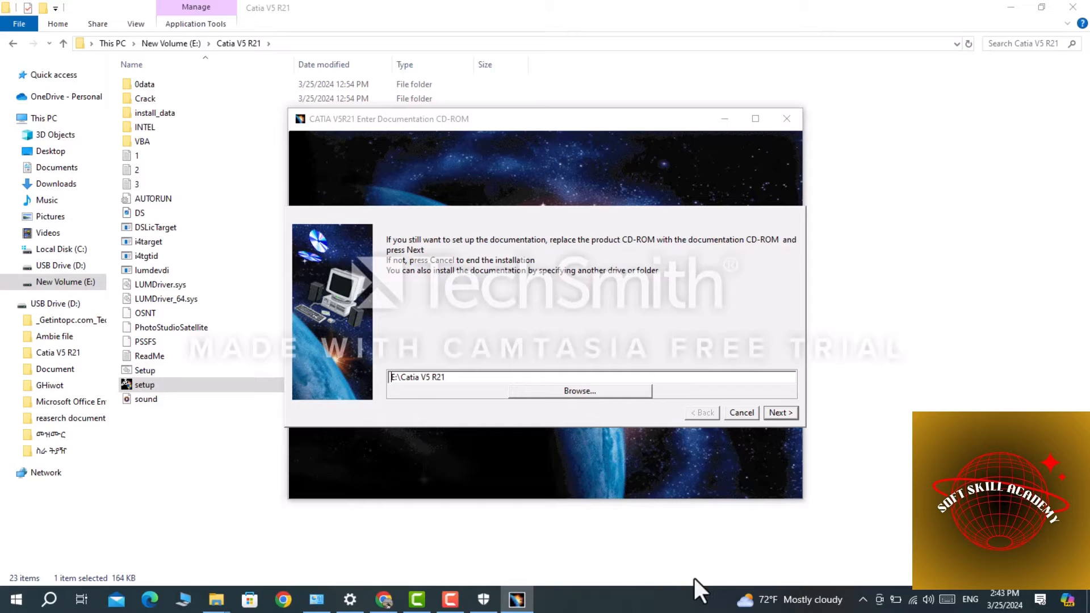
Skip the documentation installation and finish the setup with CATIA V5R21 set to launch, dismissing the license message
left_click(741, 415)
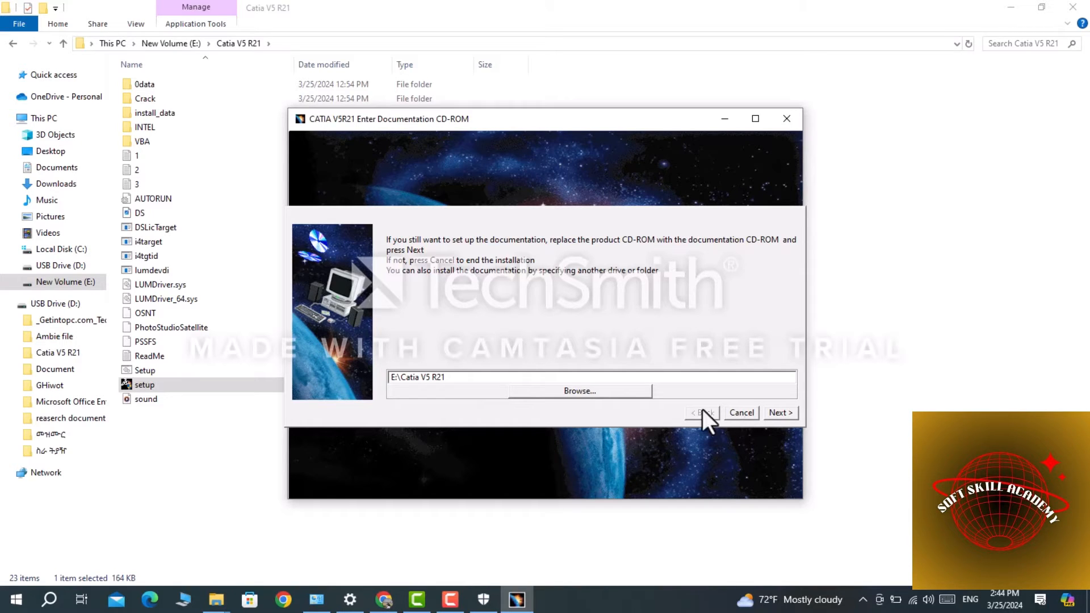
left_click(738, 413)
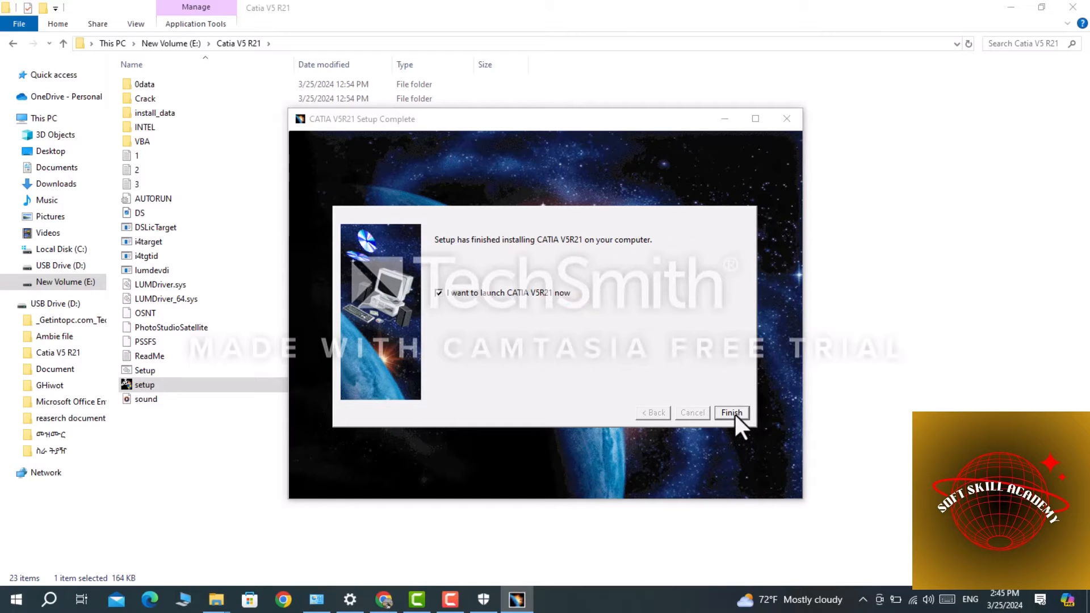
left_click(732, 413)
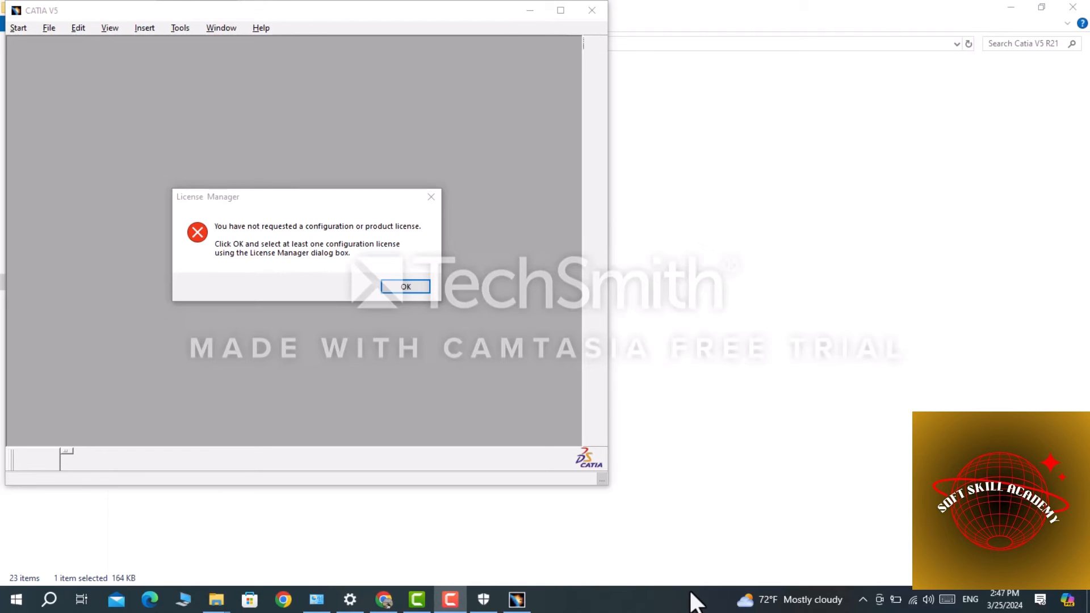
left_click(390, 291)
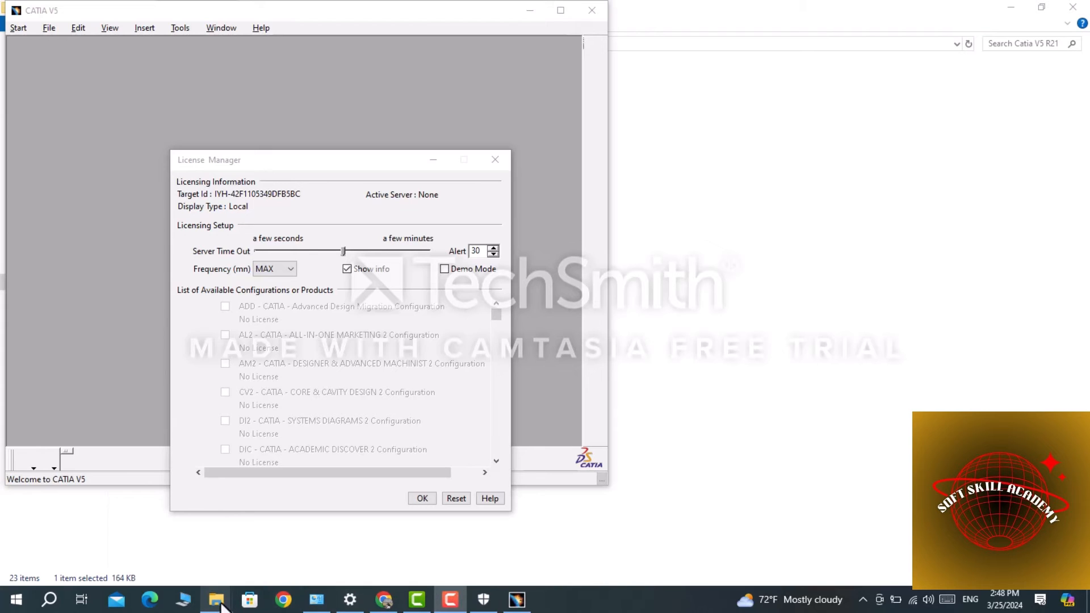
Switch to File Explorer and copy JS0GROUP.dll from the Crack folder inside Catia V5 R21
mouse_move(216, 600)
left_click(235, 549)
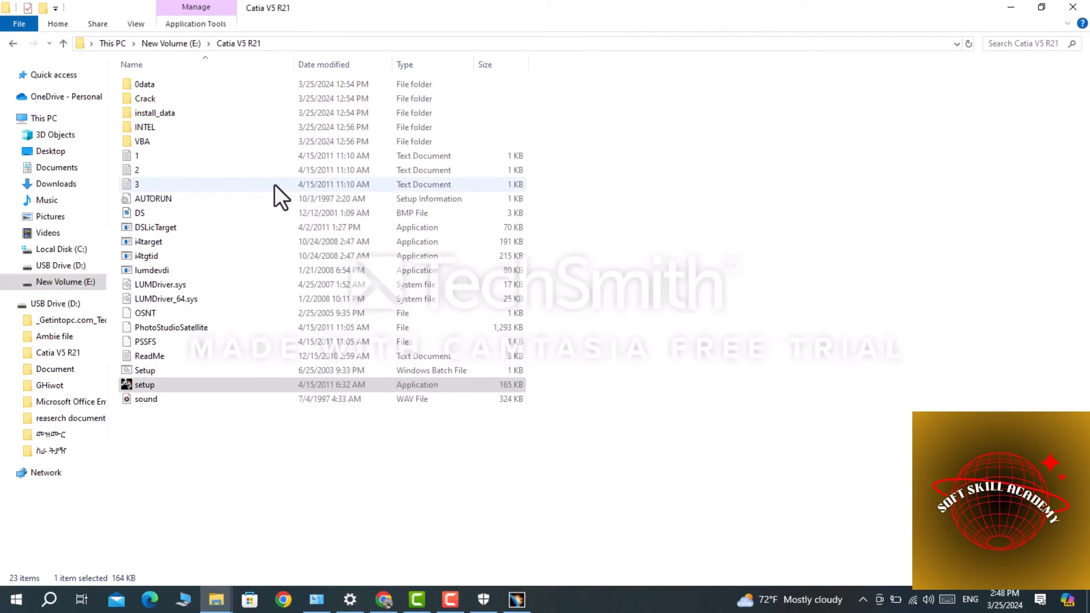
double_click(190, 101)
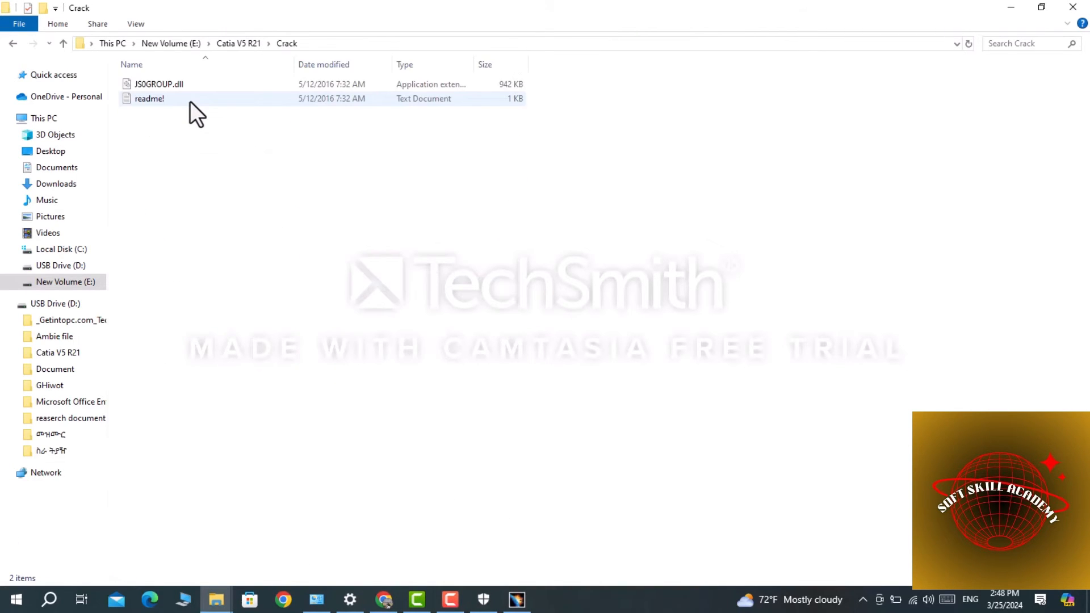
left_click(194, 89)
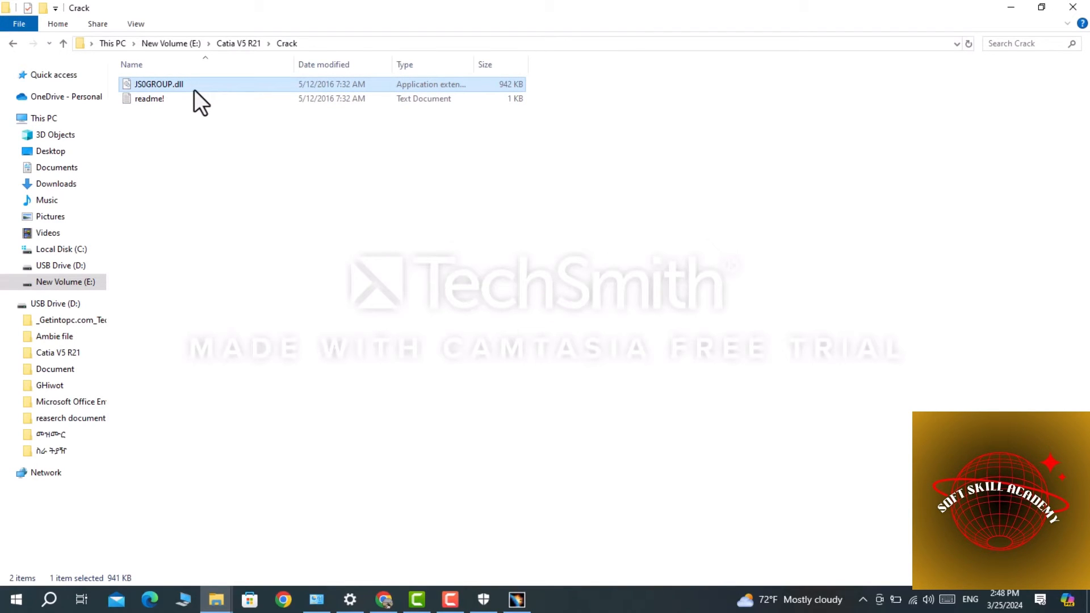
right_click(194, 90)
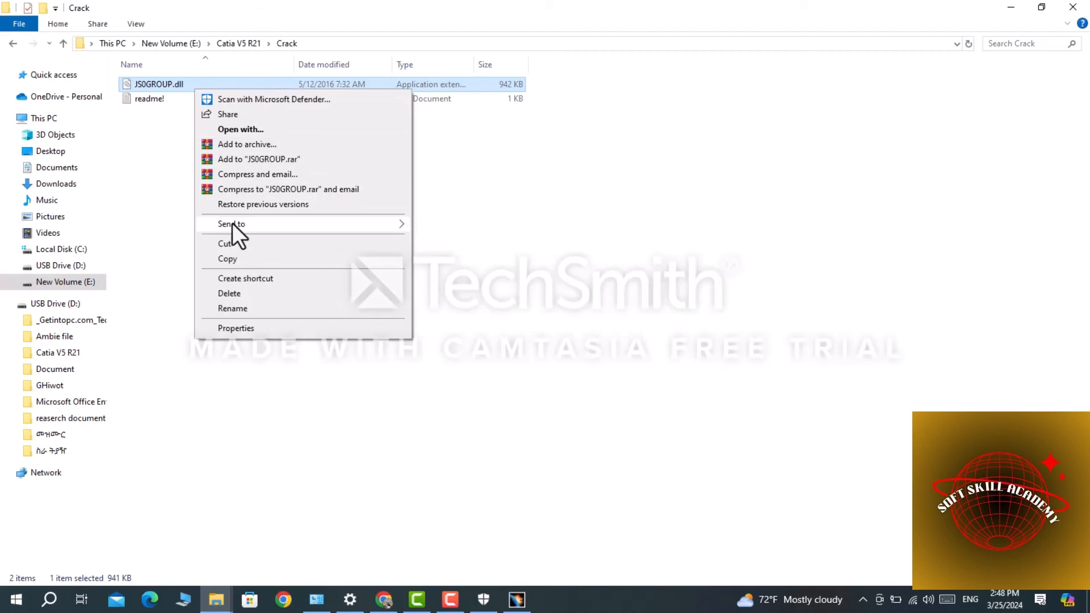
left_click(230, 256)
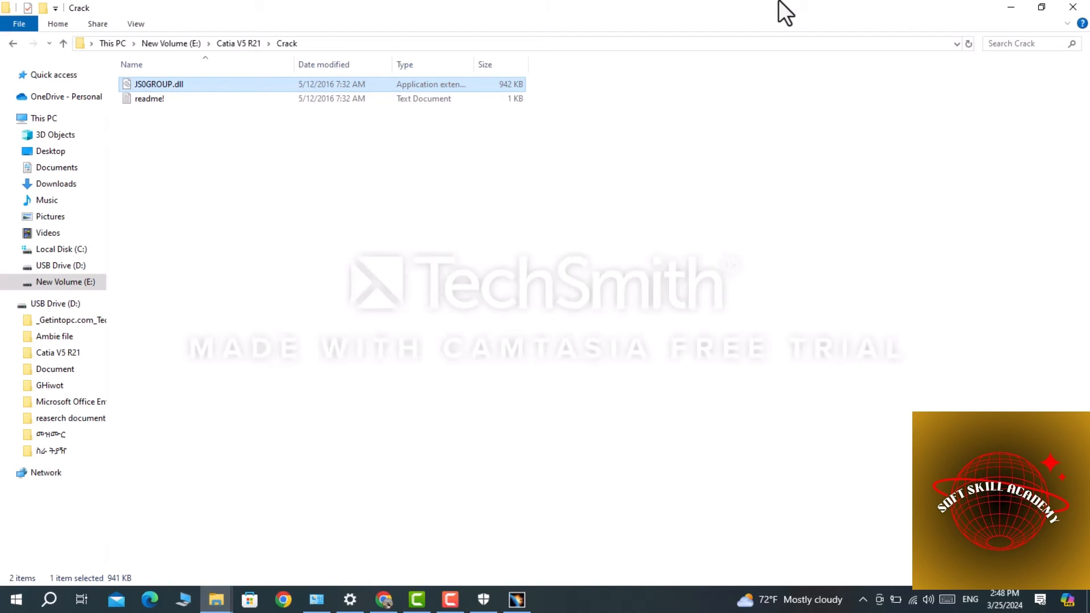
Minimize File Explorer, then close the License Manager and CATIA V5
left_click(998, 2)
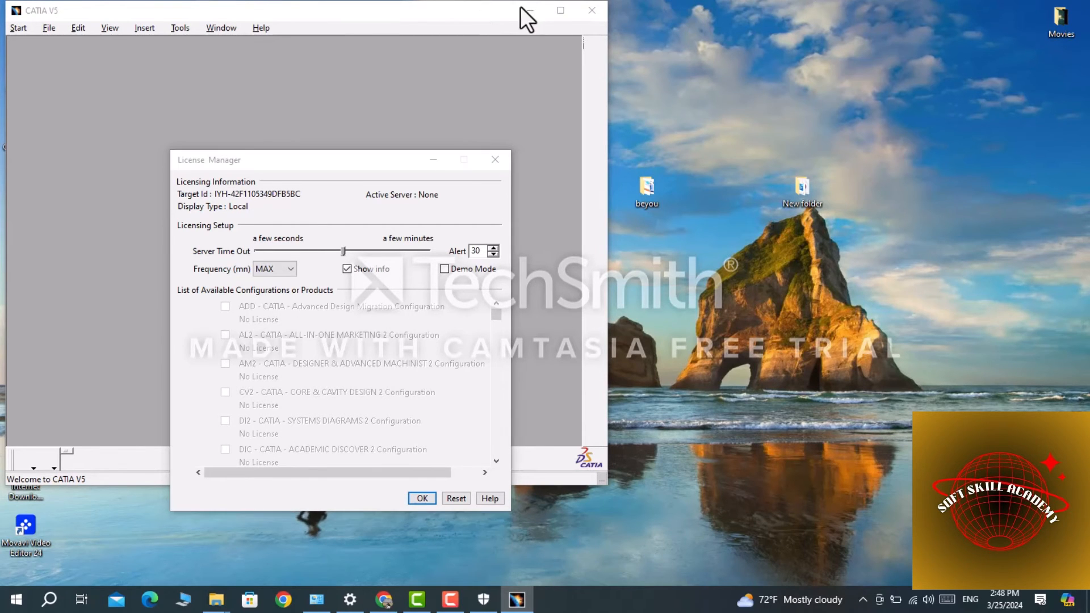
left_click(503, 161)
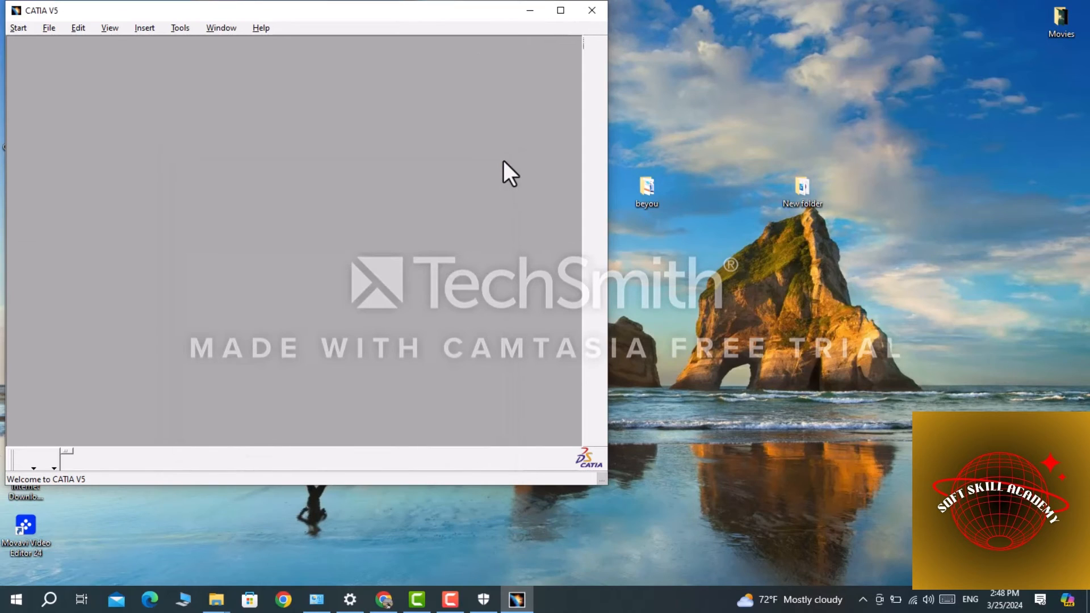
left_click(601, 5)
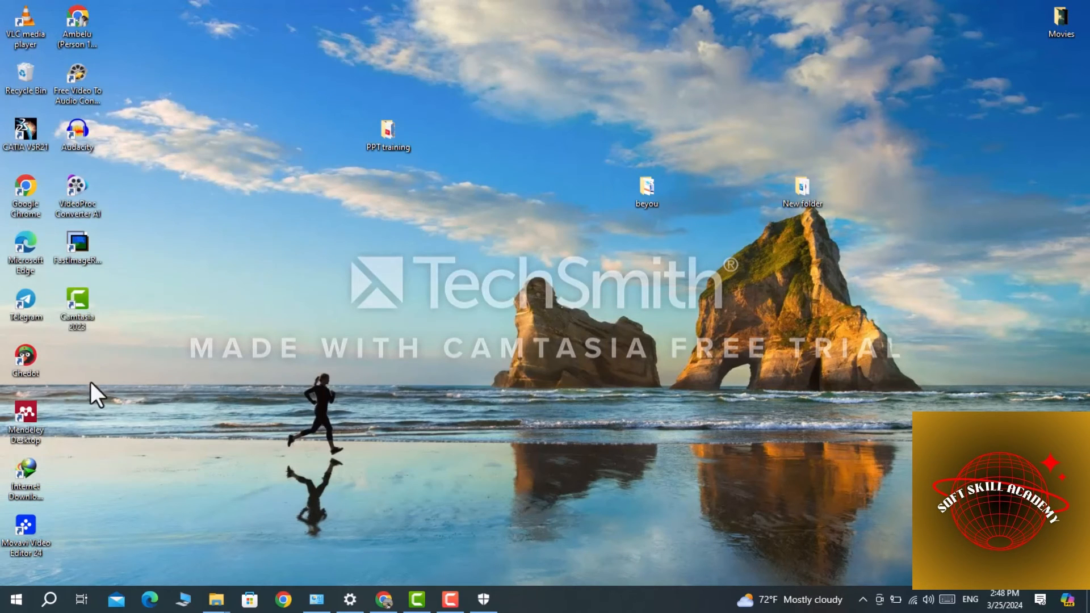
Open the CATIA V5R21 desktop shortcut's file location and paste JS0GROUP.dll into the bin folder, replacing the existing file with administrator permission
right_click(20, 121)
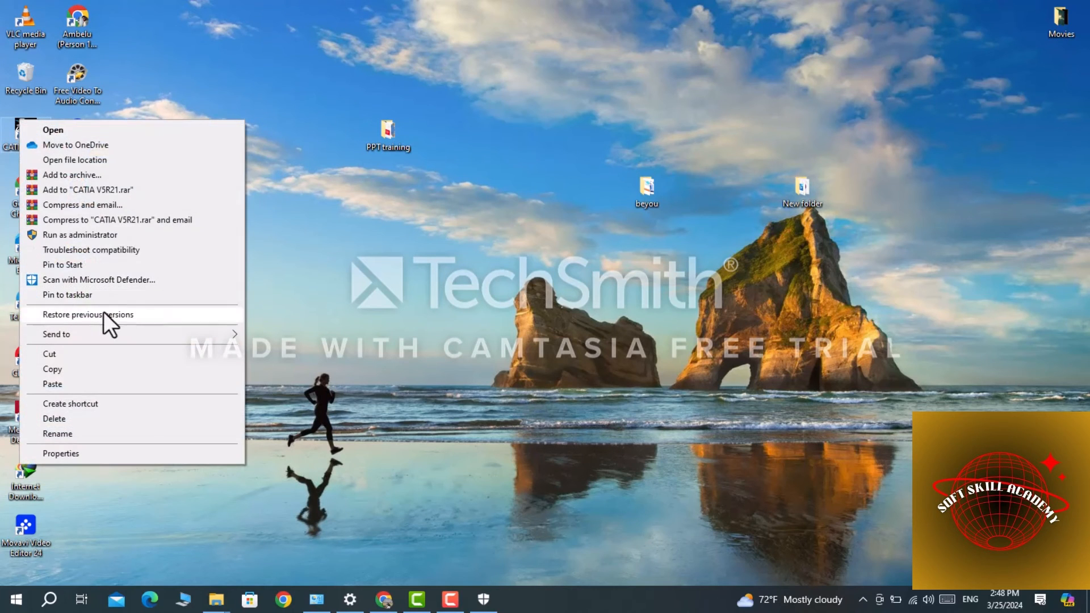
left_click(125, 162)
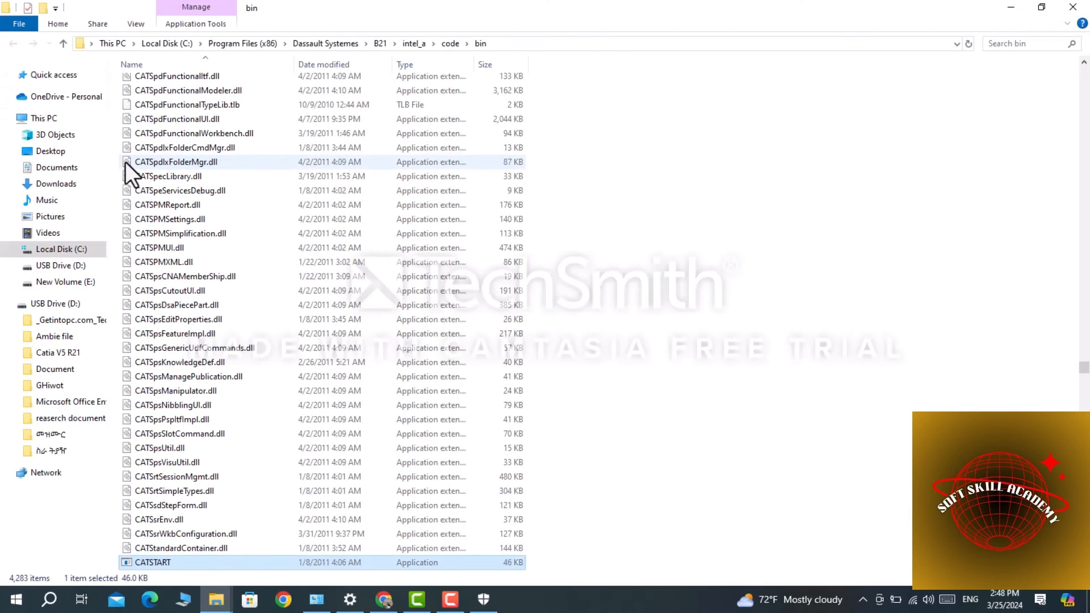
right_click(617, 221)
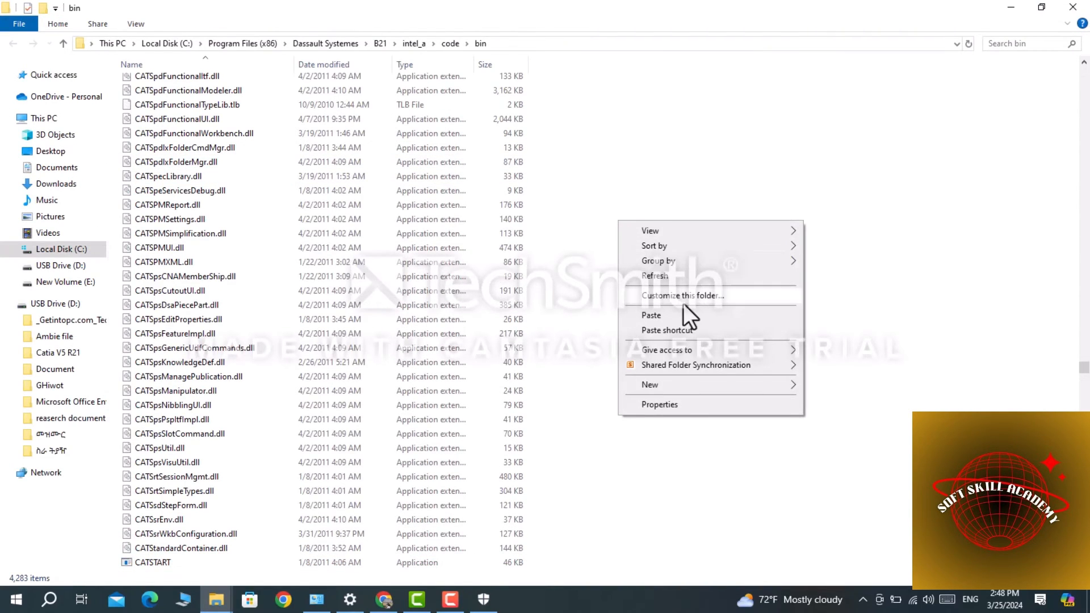
left_click(665, 314)
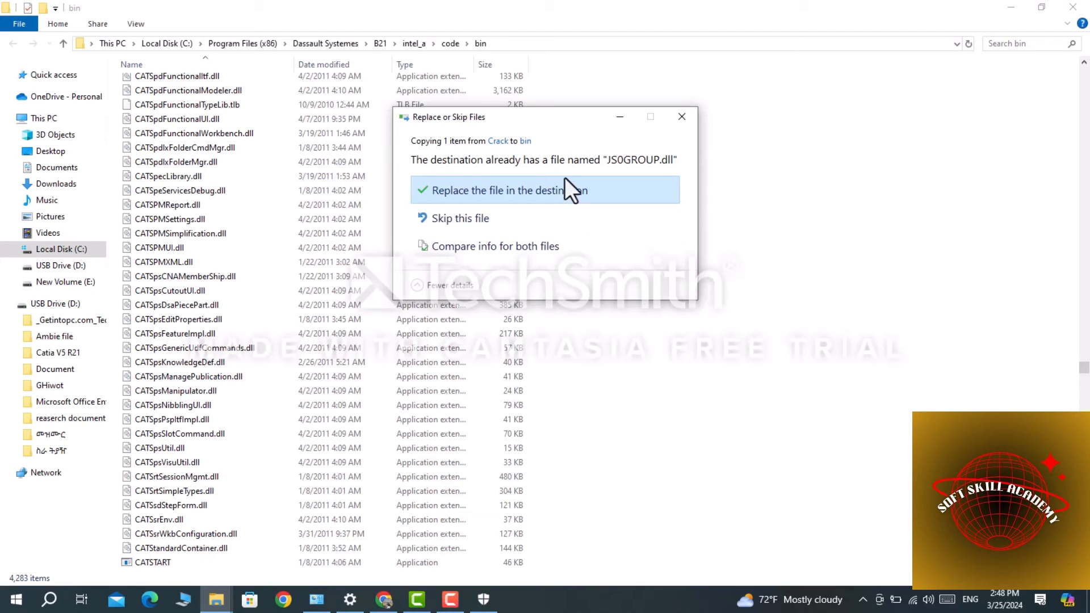
left_click(540, 188)
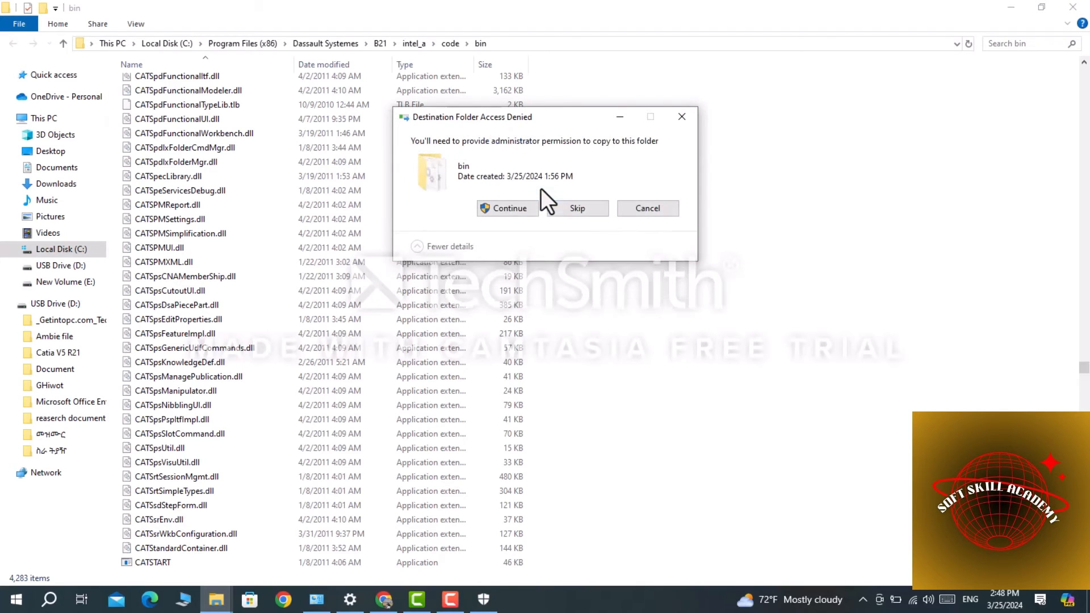
left_click(516, 206)
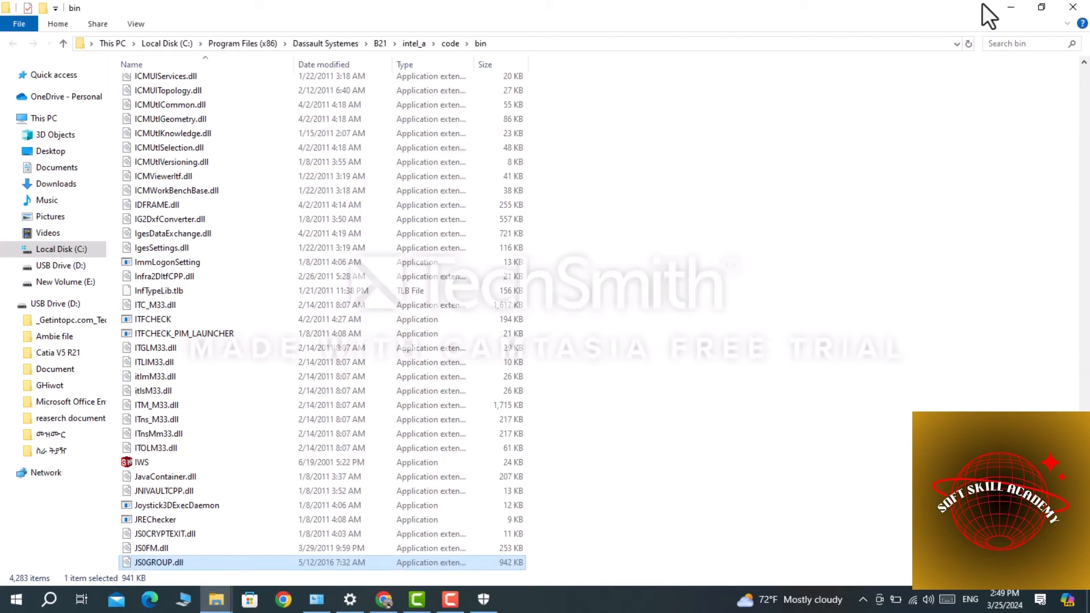
left_click(1004, 3)
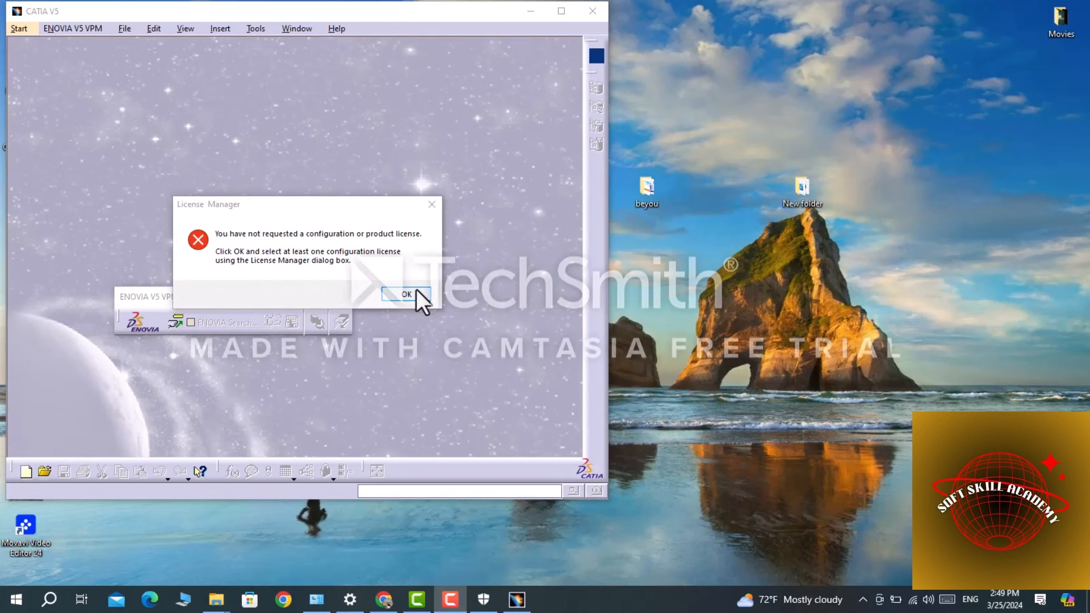
Enable the AL2 - CATIA - ALL-IN-ONE MARKETING 2 Configuration in the License Manager and accept the licensing settings
left_click(417, 290)
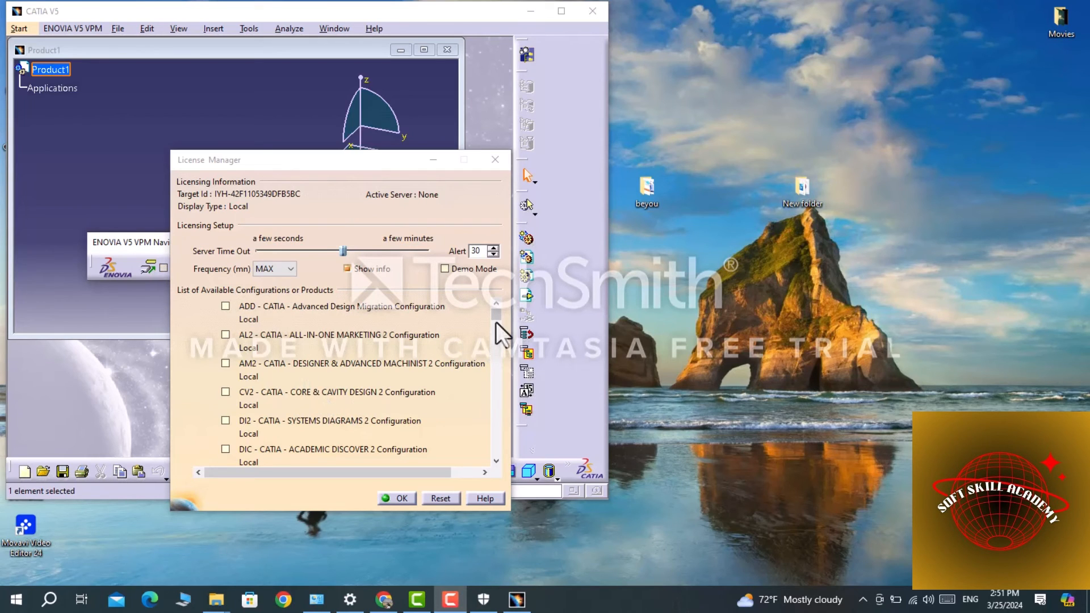
left_click(496, 461)
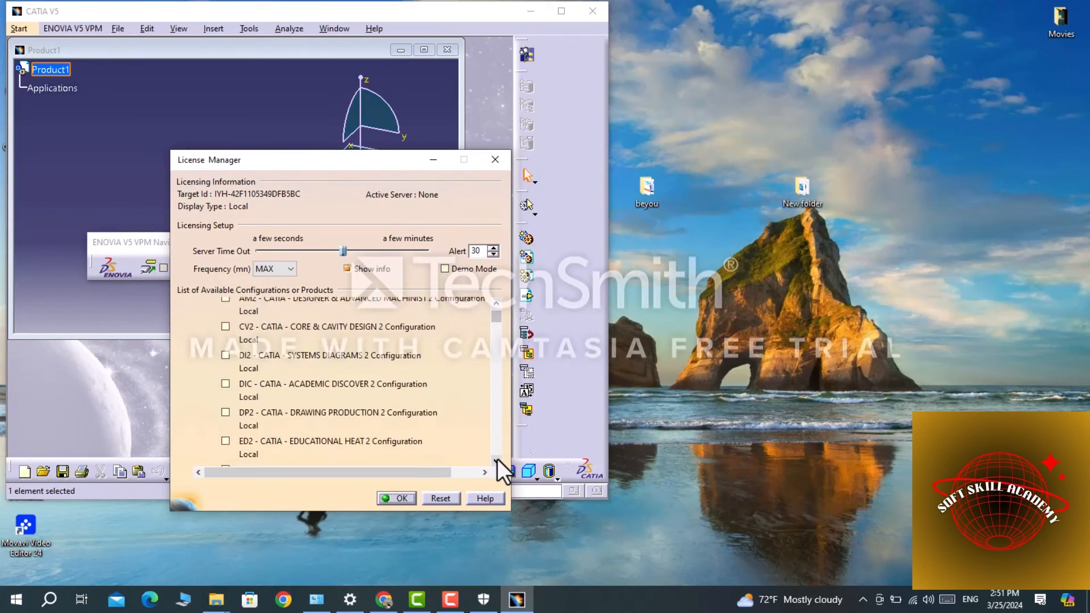
left_click(497, 458)
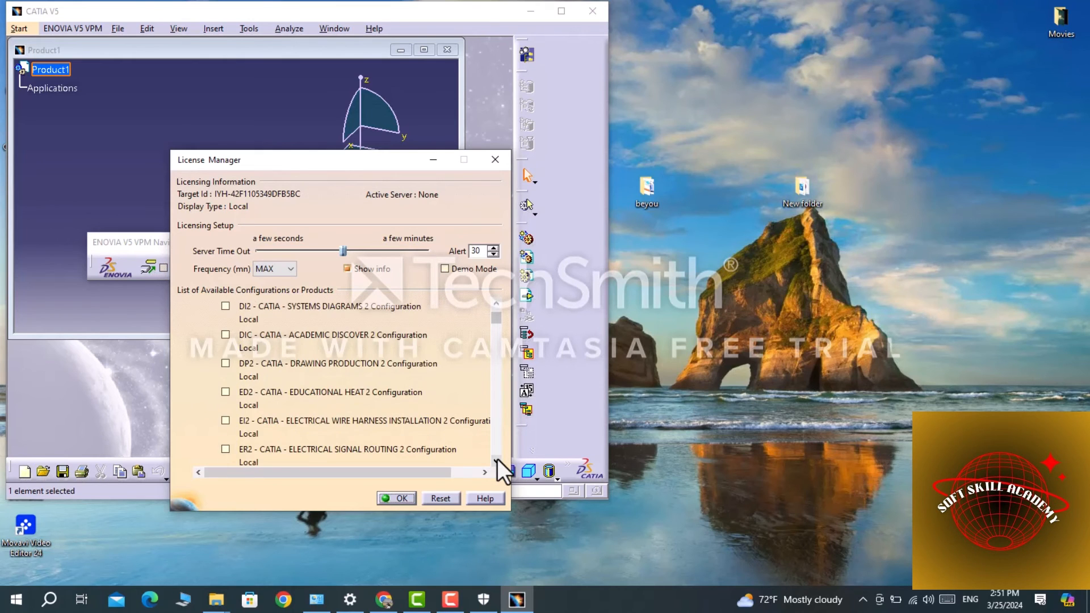
left_click(497, 458)
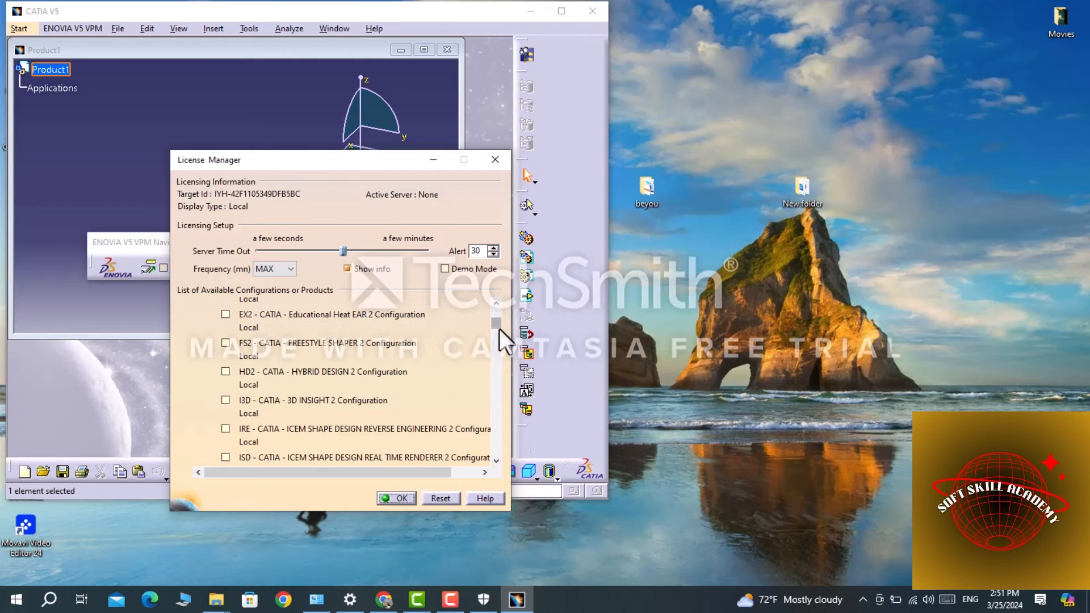
left_click_drag(499, 328, 499, 312)
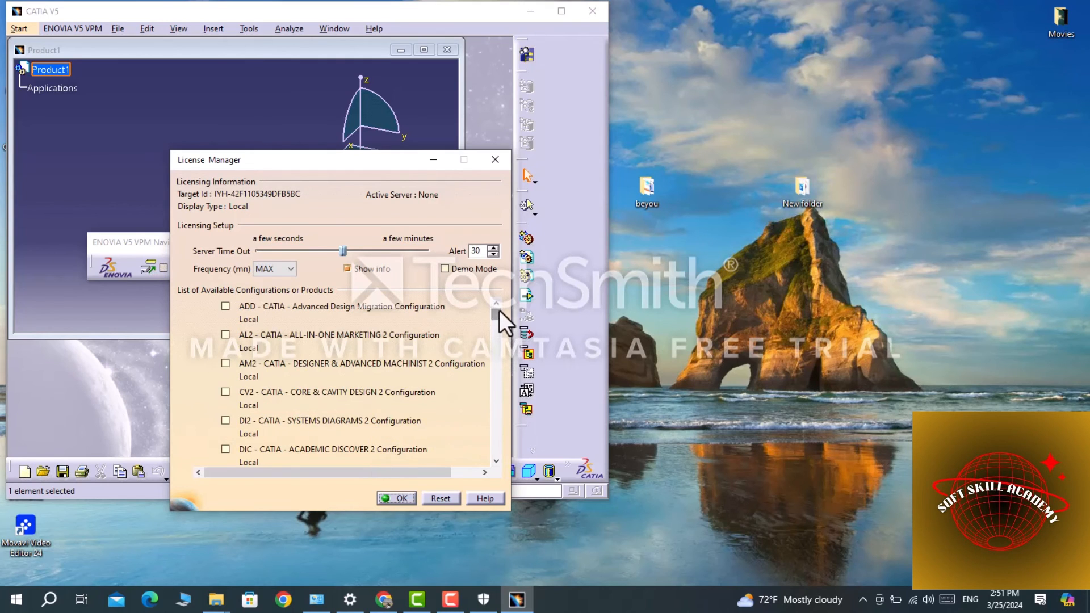
left_click(226, 335)
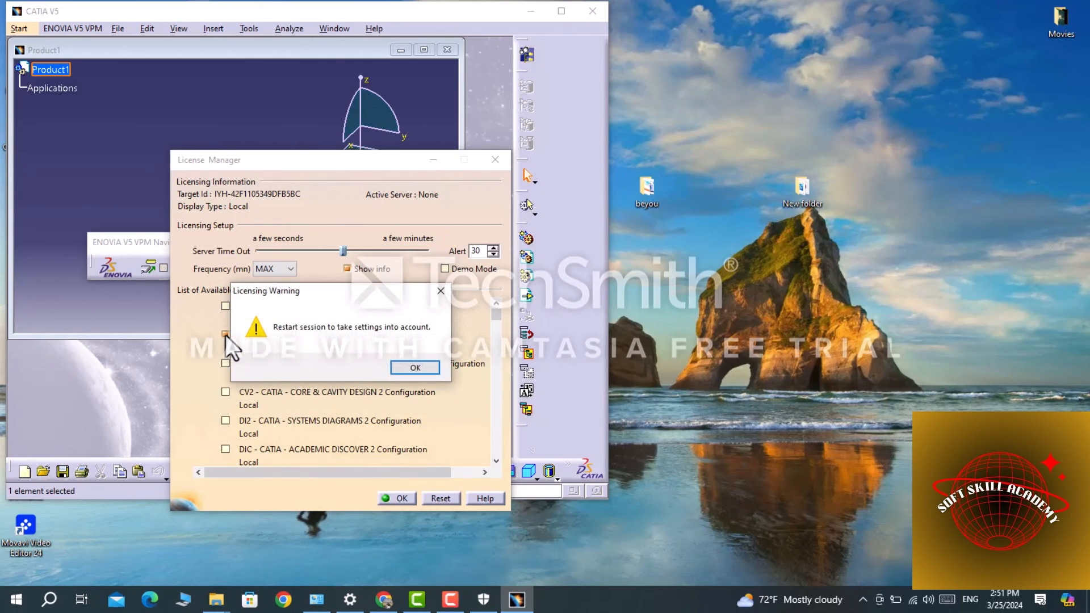
left_click(401, 368)
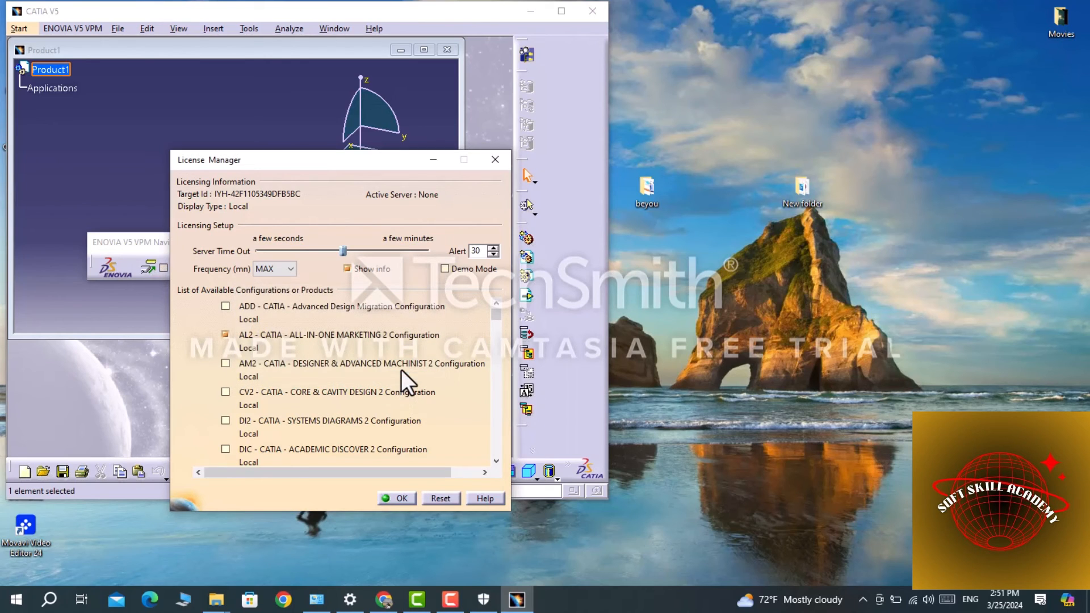
left_click(400, 496)
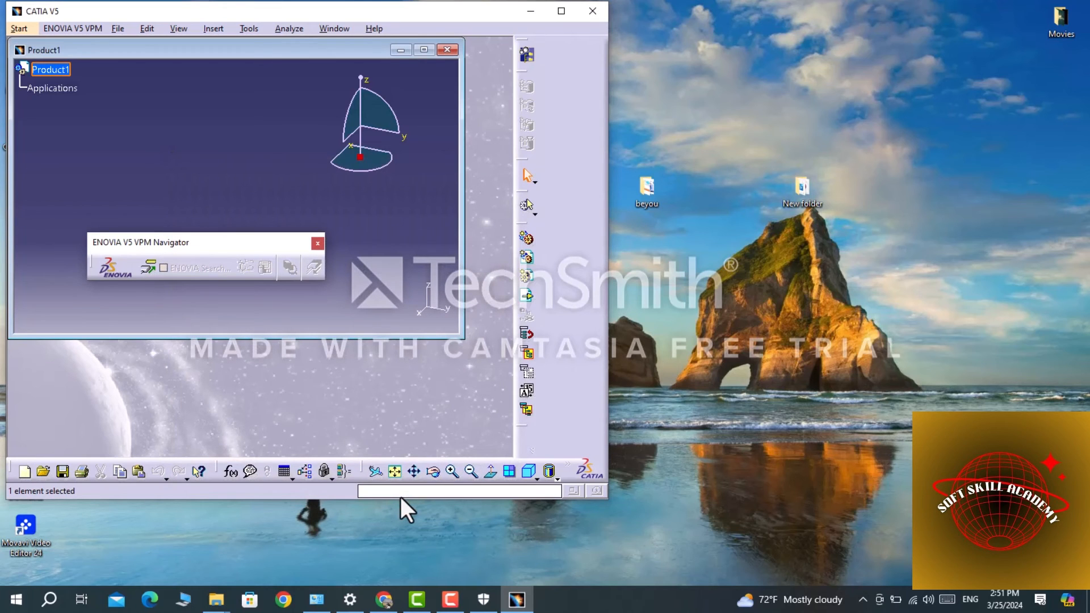
Maximize the CATIA V5 window and the Product1 document window inside it
left_click(561, 12)
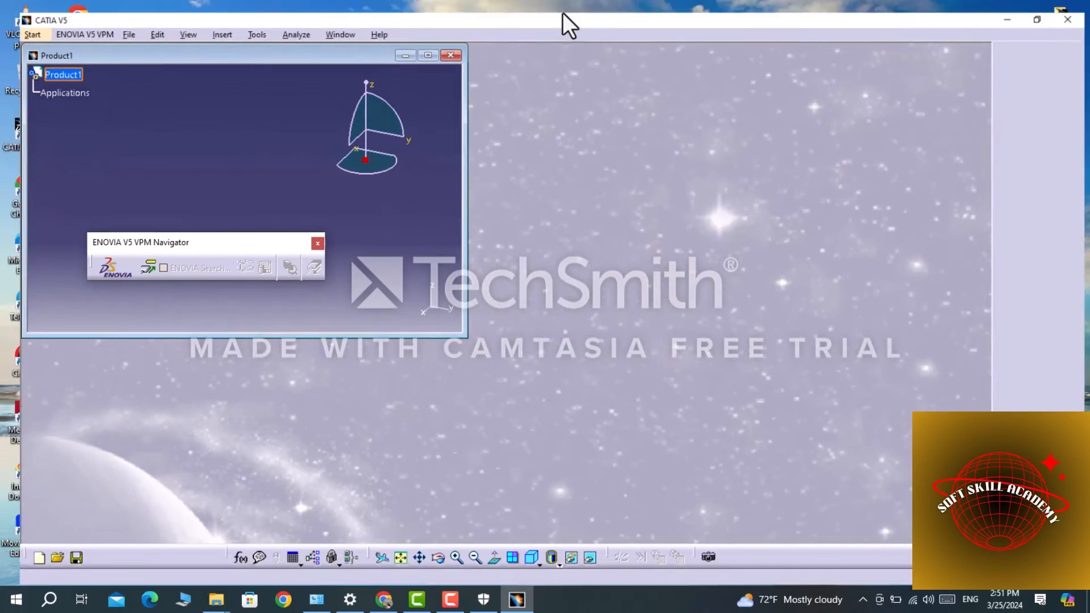
left_click(417, 44)
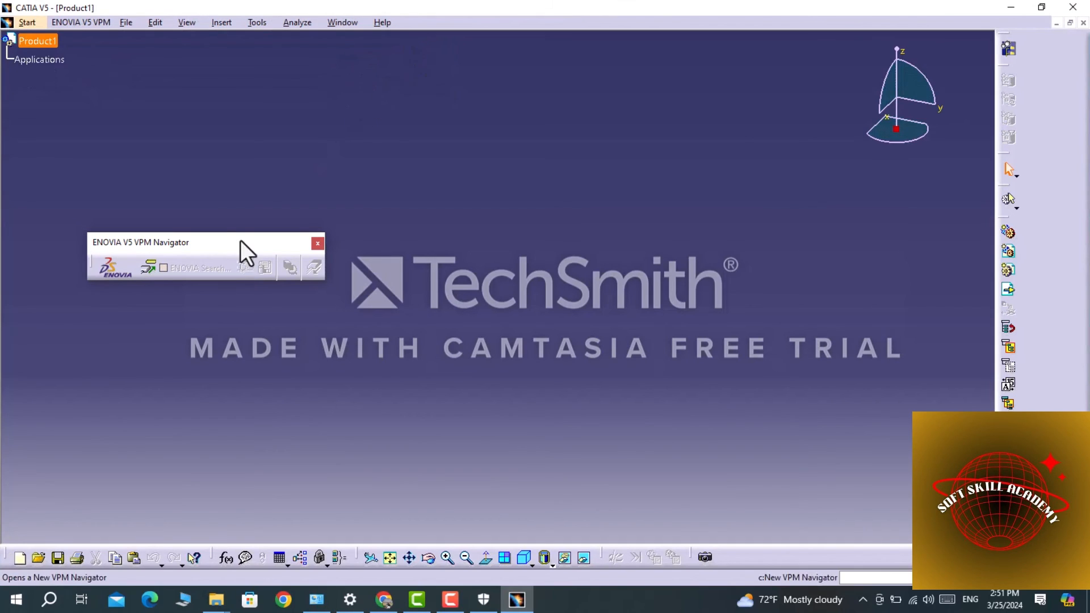